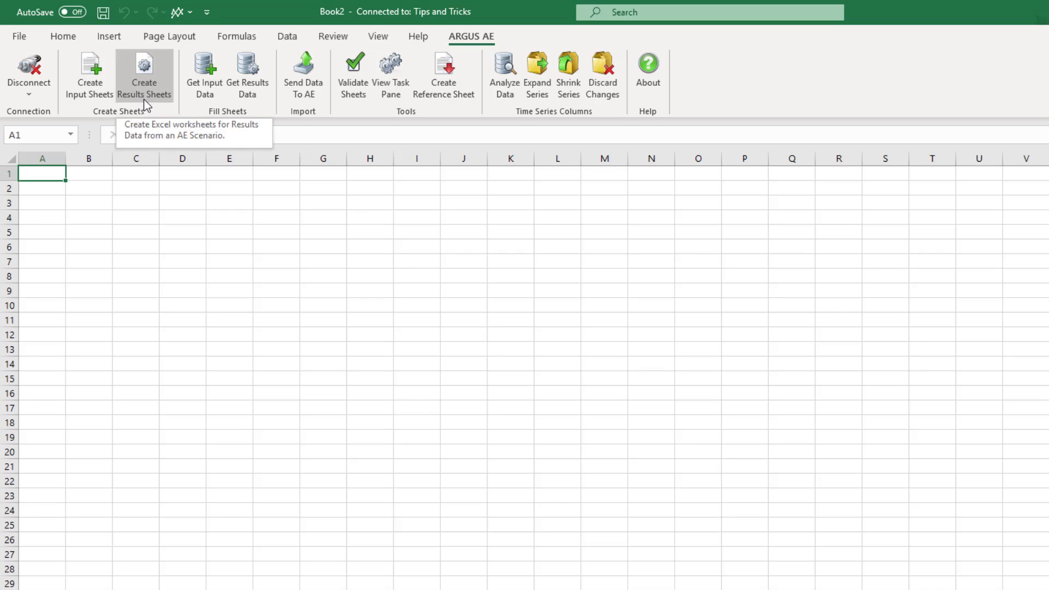
Create input sheets for InflationRates and MarketLeases from the last used selection, choosing to fill them with AE data
{"action": "left_click", "coordinate": [100, 81]}
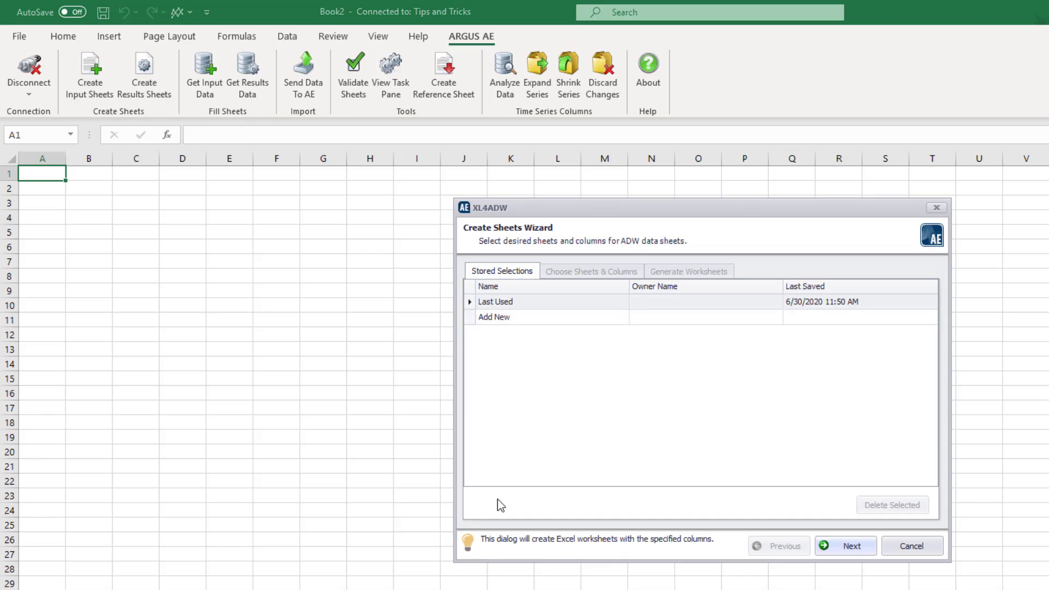
{"action": "left_click", "coordinate": [854, 544]}
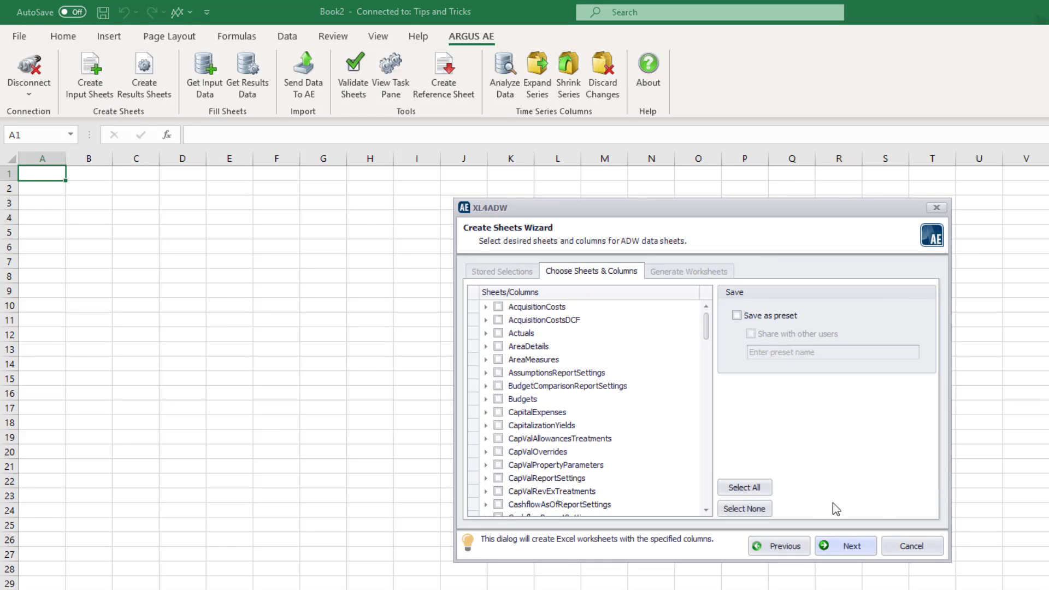
{"action": "left_click_drag", "start_coordinate": [704, 333], "coordinate": [704, 383]}
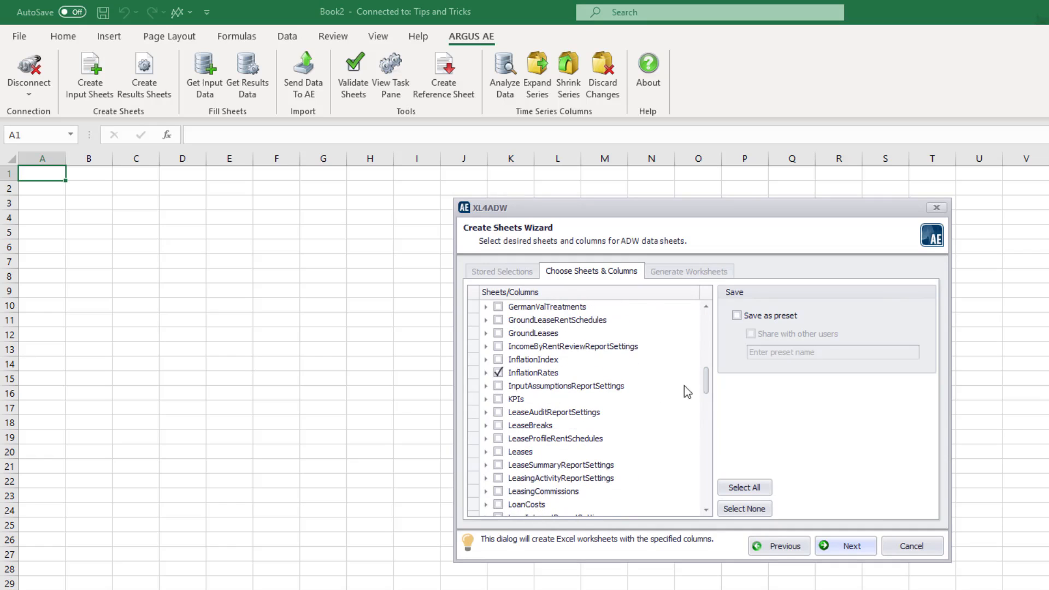
{"action": "scroll", "coordinate": [707, 405], "scroll_direction": "down", "scroll_amount": 2}
{"action": "scroll", "coordinate": [707, 405], "scroll_direction": "down", "scroll_amount": 3}
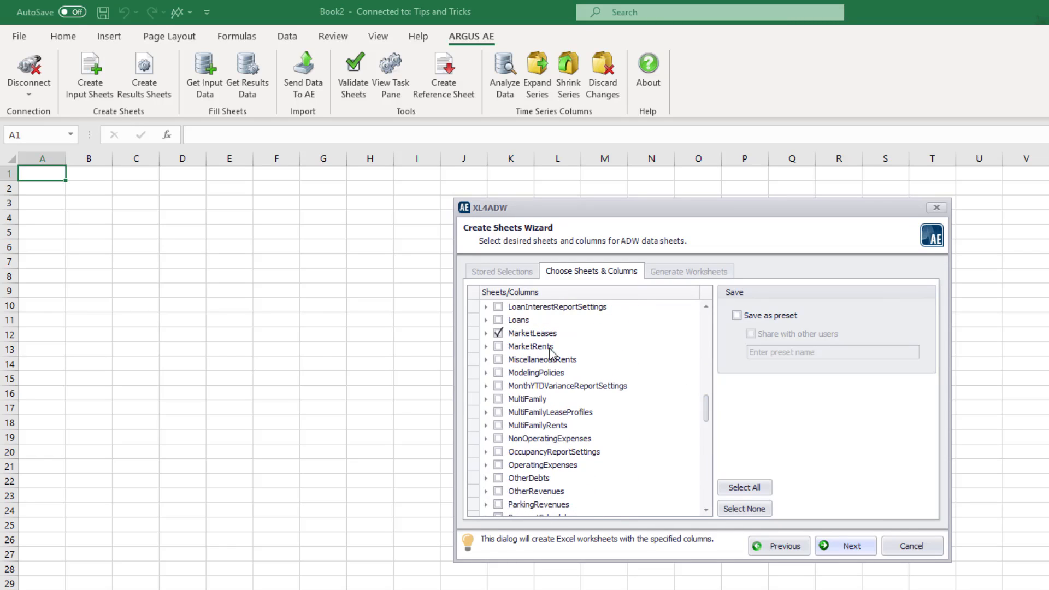
{"action": "left_click", "coordinate": [848, 547]}
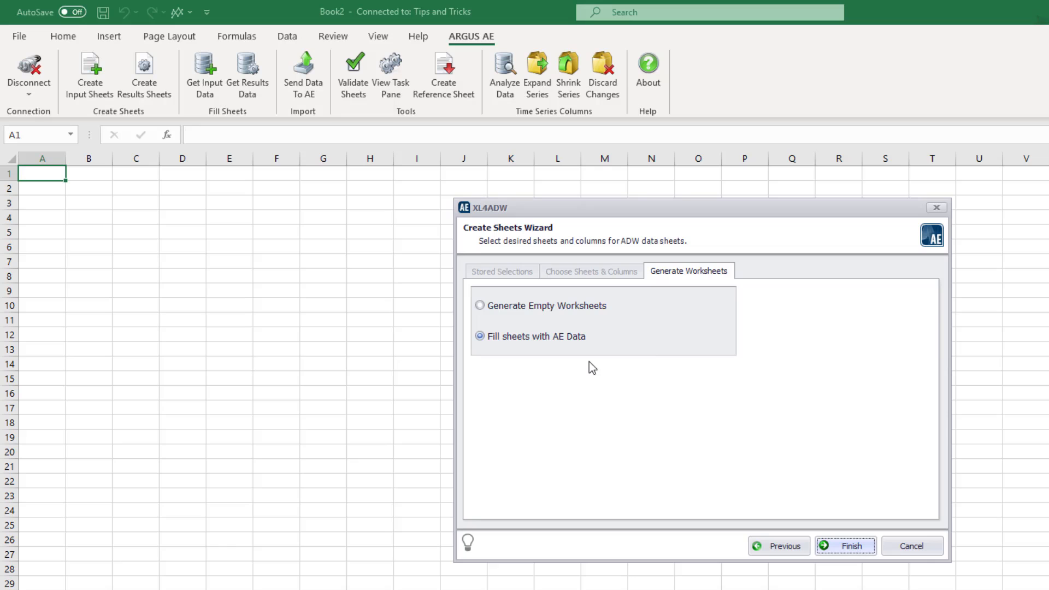
{"action": "left_click", "coordinate": [862, 546]}
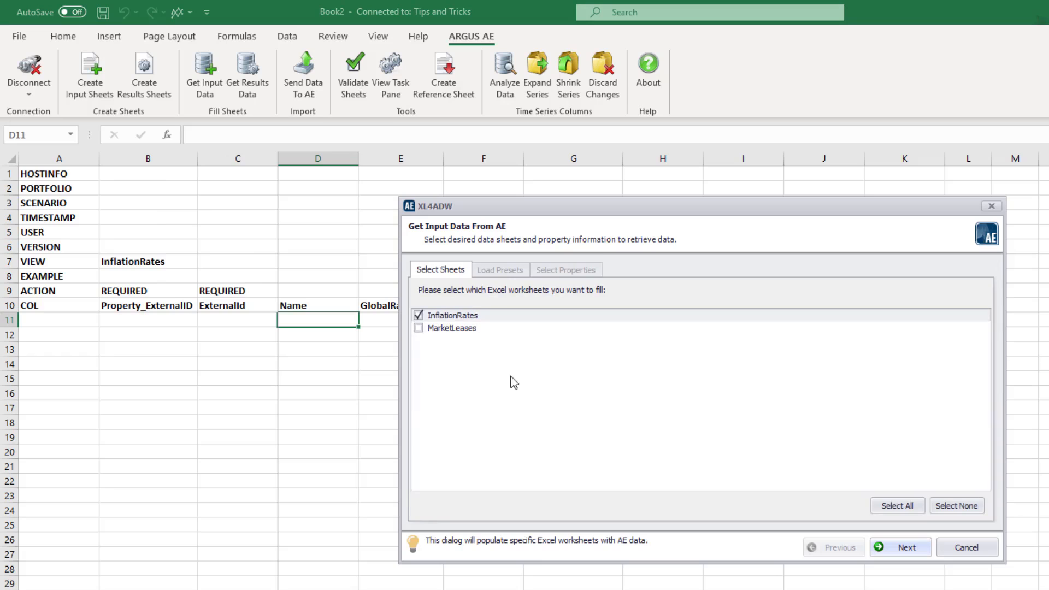
Fill the InflationRates and MarketLeases sheets with input data for all properties in the Version portfolio, Base Scenario
{"action": "left_click", "coordinate": [418, 328]}
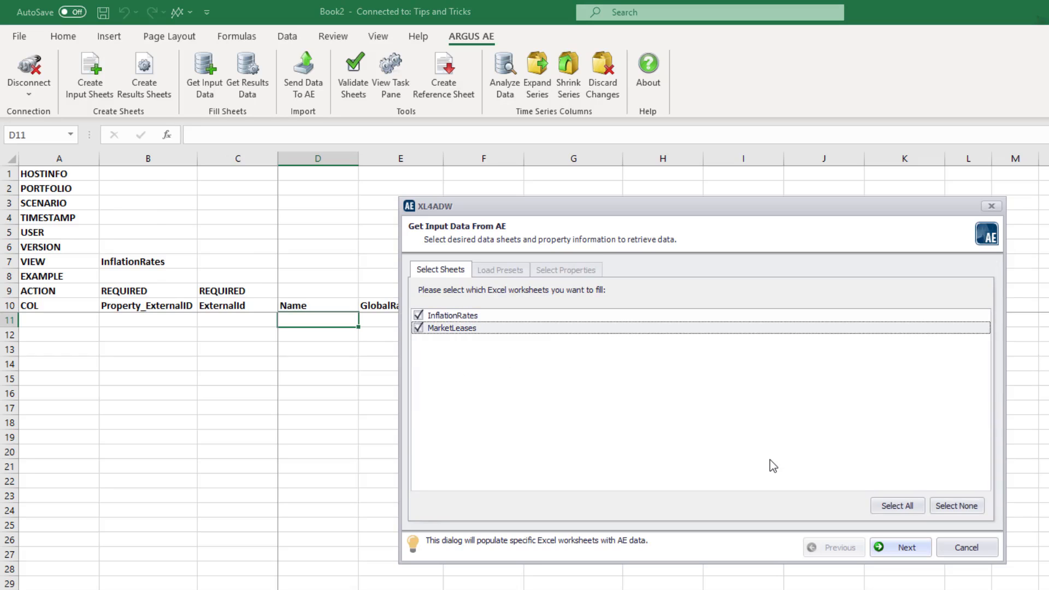
{"action": "left_click", "coordinate": [920, 549]}
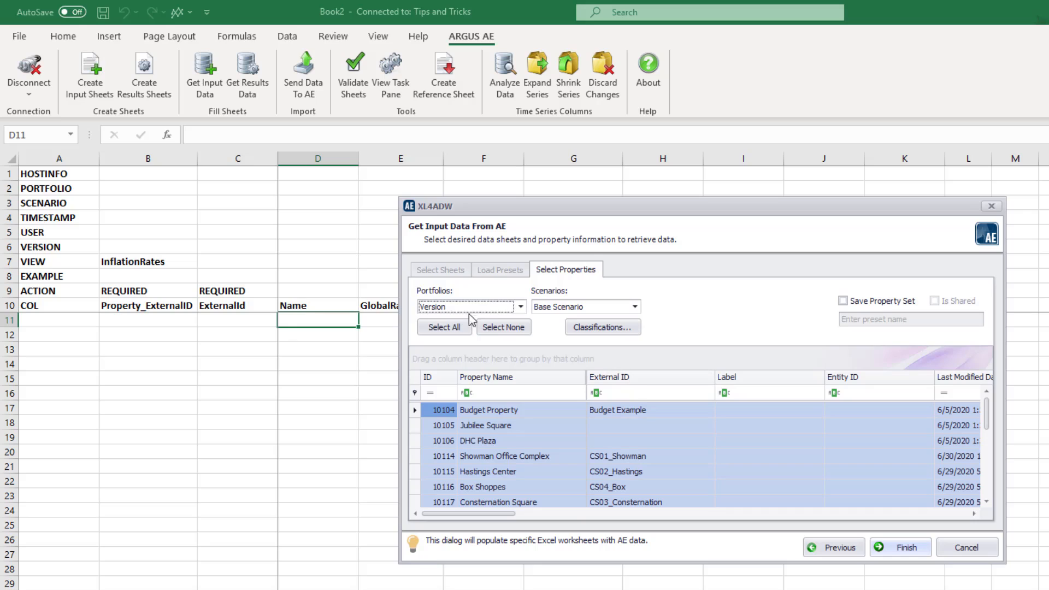
{"action": "left_click", "coordinate": [488, 307]}
{"action": "left_click", "coordinate": [487, 307]}
{"action": "left_click", "coordinate": [907, 548]}
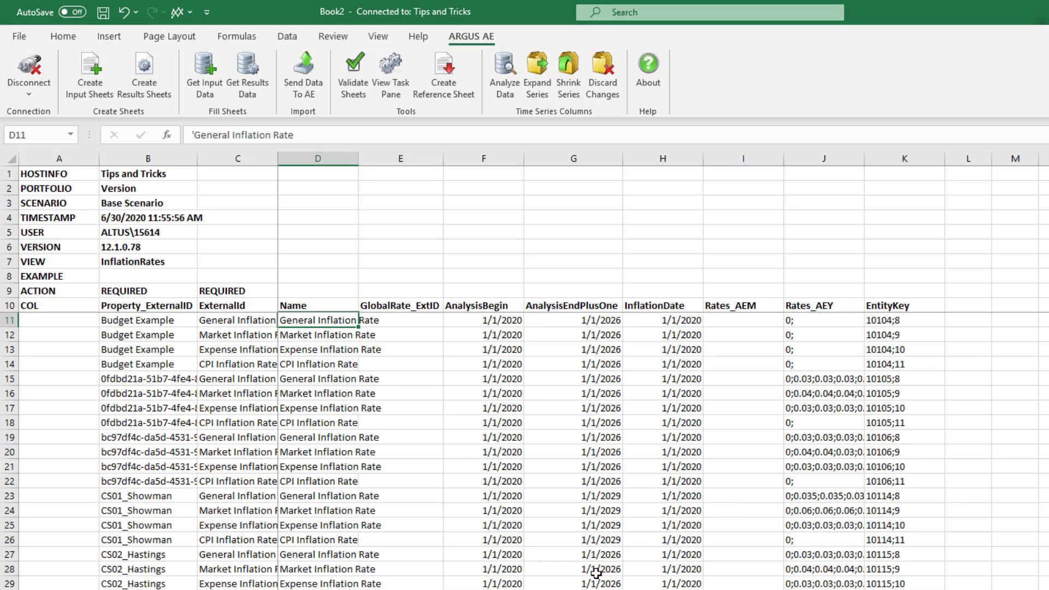
Examine the retrieved data on the InflationRates and MarketLeases sheets
{"action": "scroll", "coordinate": [422, 473], "scroll_direction": "down", "scroll_amount": 7}
{"action": "scroll", "coordinate": [422, 474], "scroll_direction": "up", "scroll_amount": 7}
{"action": "key", "text": "ctrl+Page_Down"}
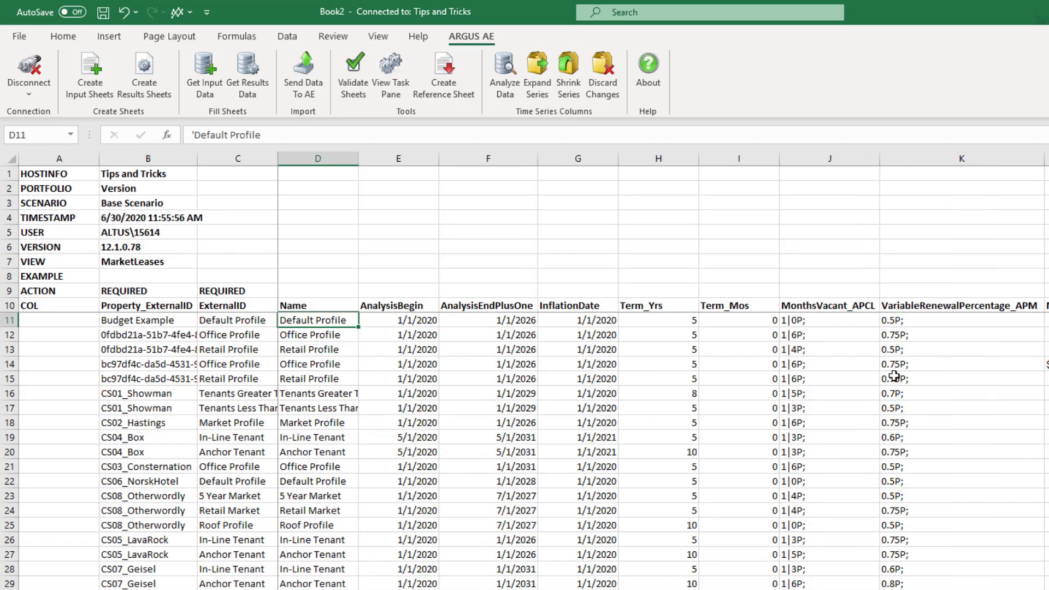
{"action": "left_click", "coordinate": [909, 350]}
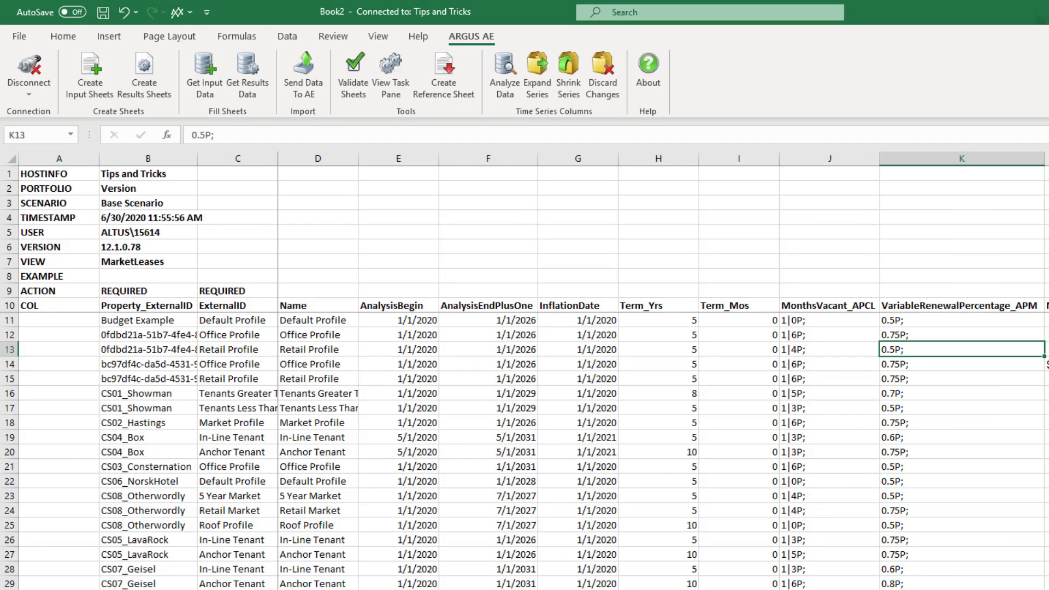
{"action": "key", "text": "ctrl+Page_Up"}
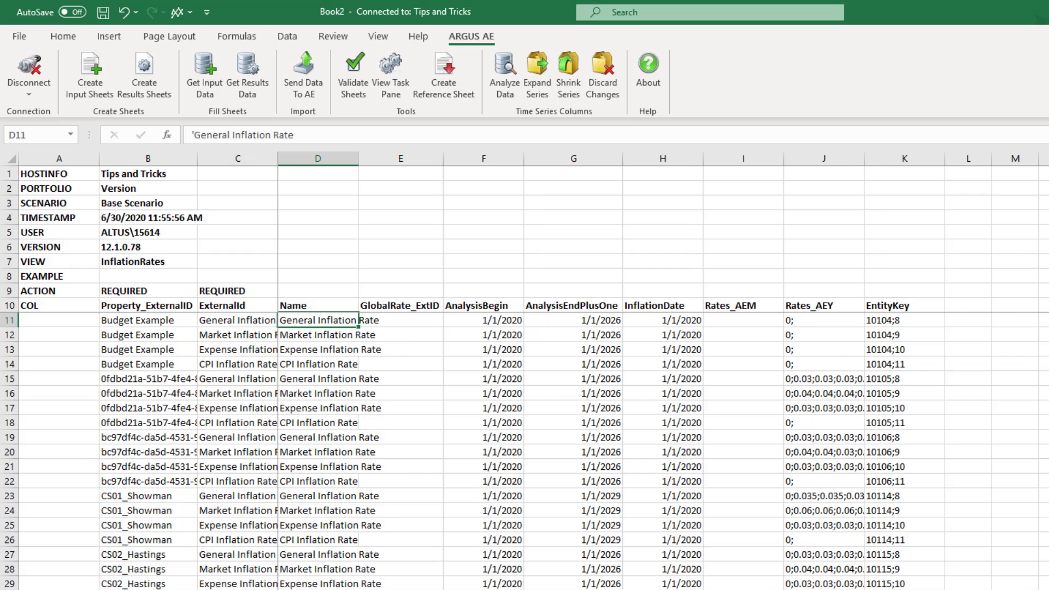
{"action": "key", "text": "ctrl+Page_Down"}
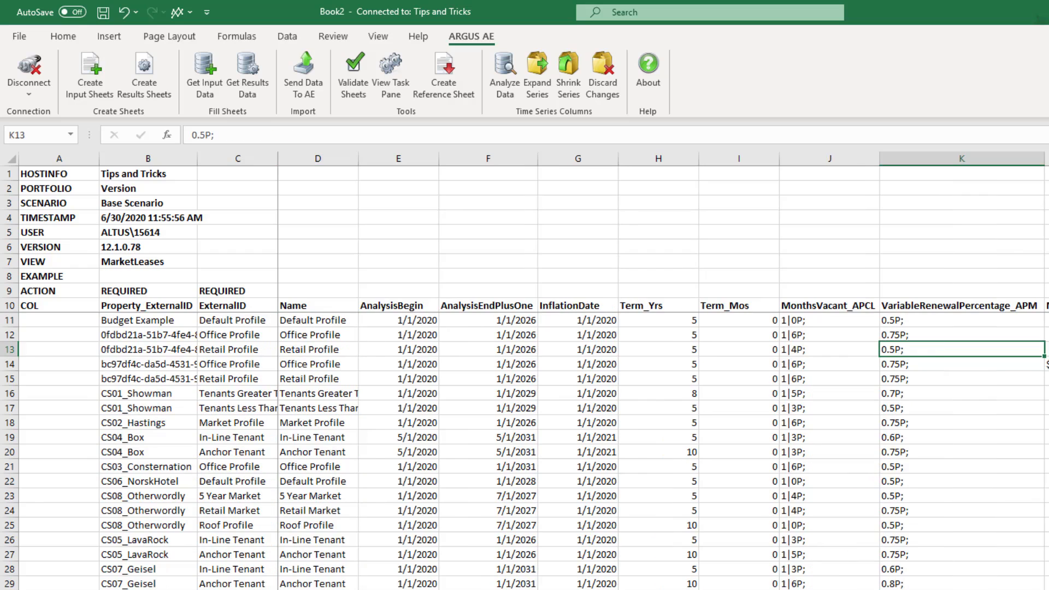
Analyze the time series data on the MarketLeases sheet and look over its renewal percentage and market rent columns
{"action": "left_click", "coordinate": [916, 368]}
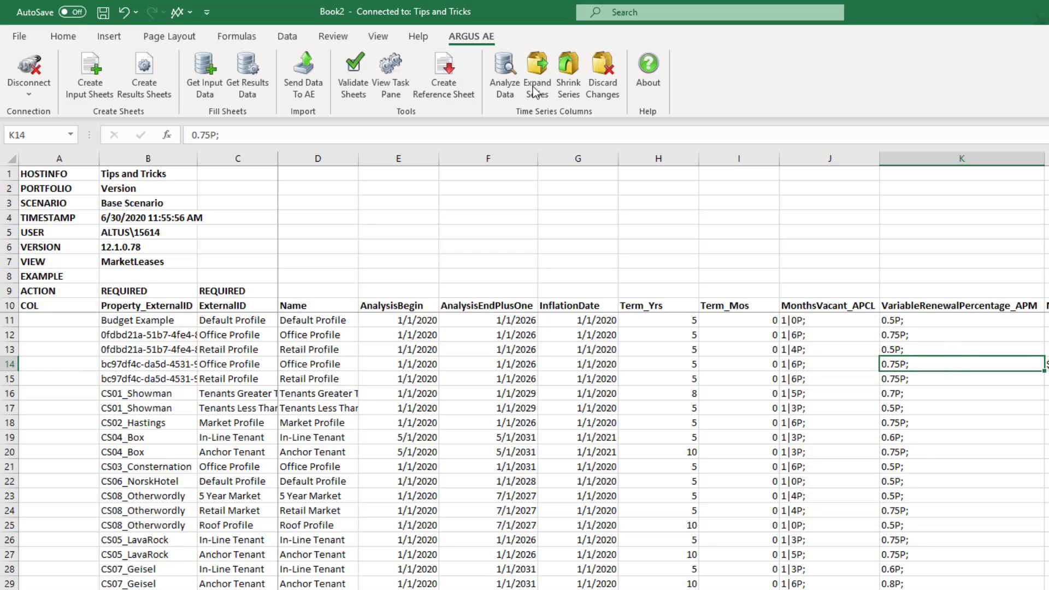
{"action": "left_click", "coordinate": [505, 74]}
{"action": "key", "text": "Return"}
{"action": "scroll", "coordinate": [663, 371], "scroll_direction": "right", "scroll_amount": 5}
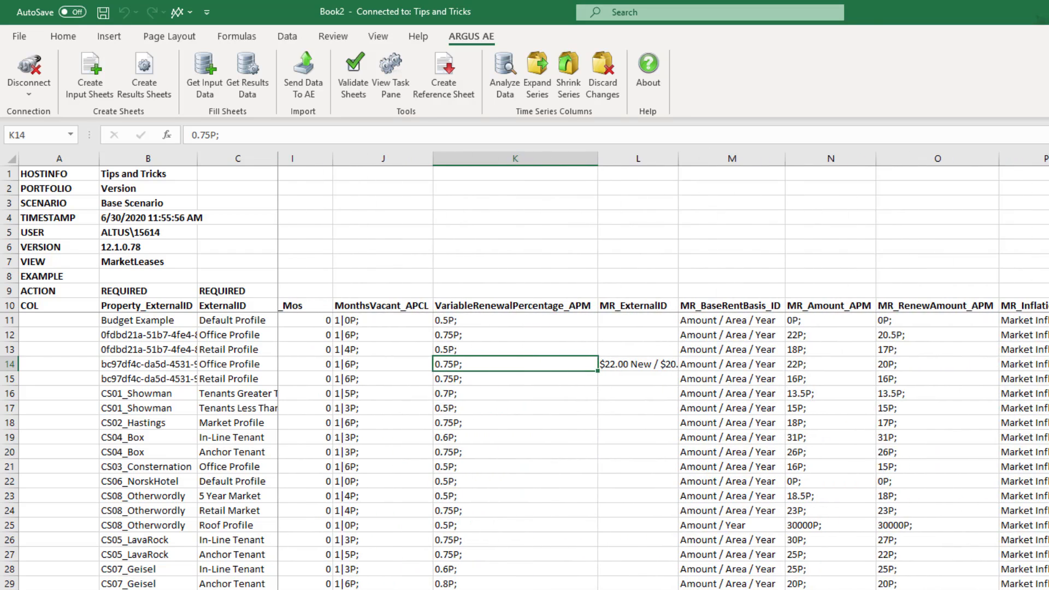
{"action": "scroll", "coordinate": [662, 371], "scroll_direction": "left", "scroll_amount": 1}
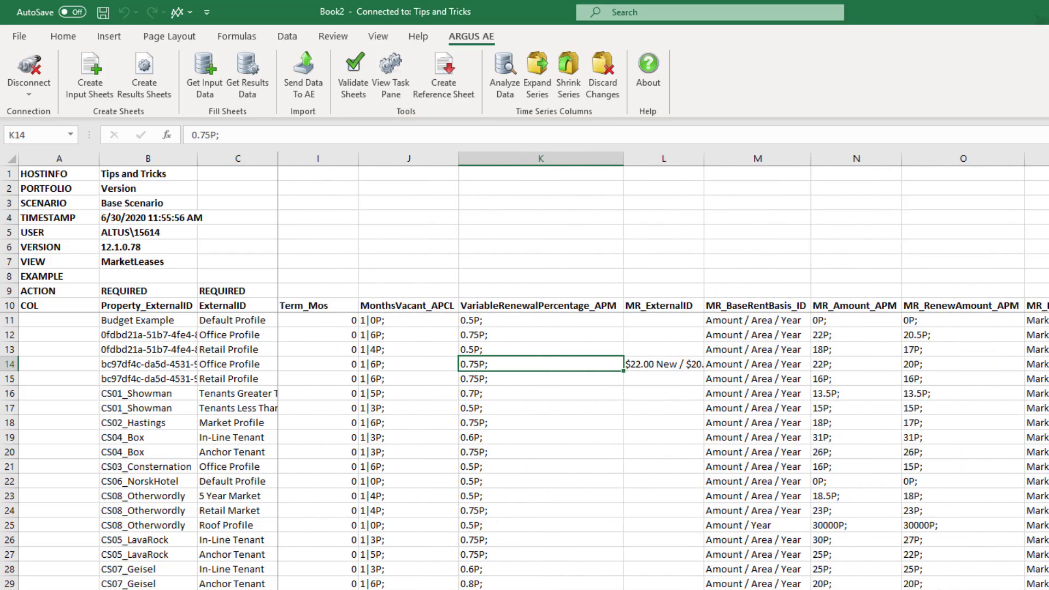
Try expanding the MR_RenewAmount_APM time series column from starting index 1 over 12 periods
{"action": "left_click", "coordinate": [917, 336]}
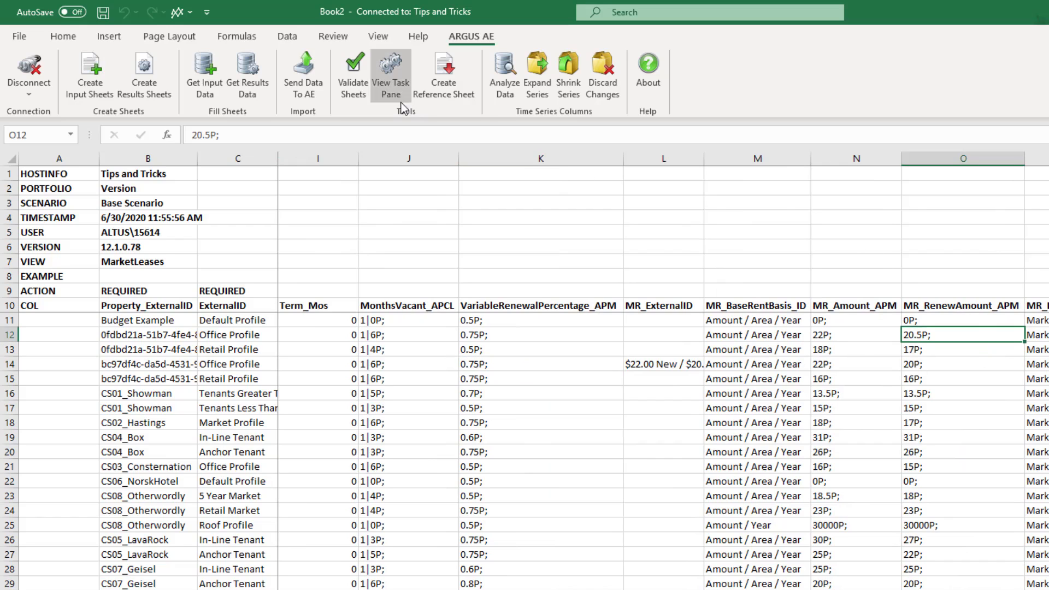
{"action": "left_click", "coordinate": [541, 76]}
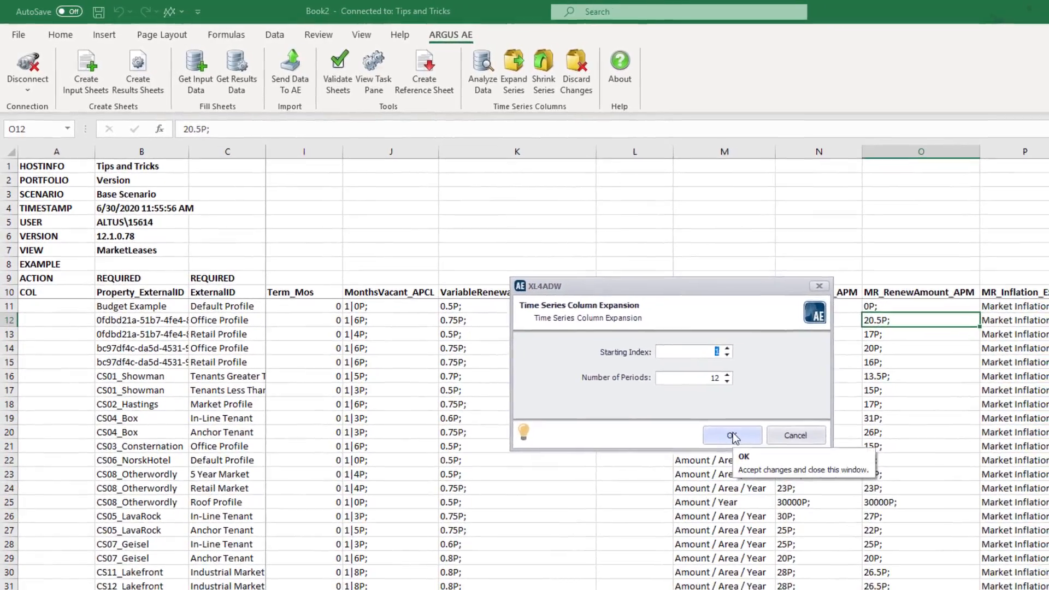
{"action": "left_click", "coordinate": [757, 450]}
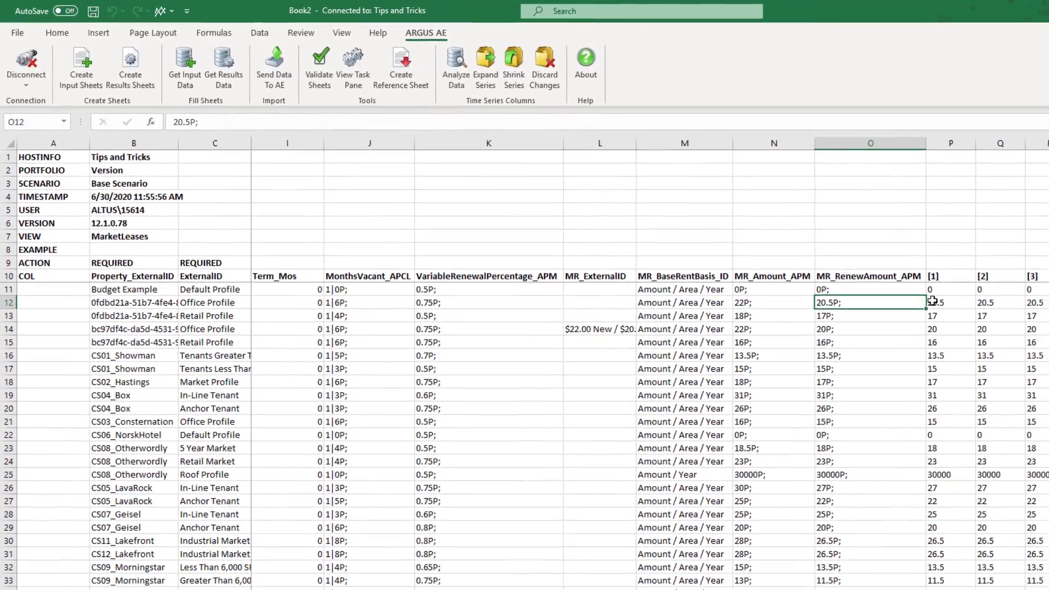
{"action": "left_click", "coordinate": [978, 316]}
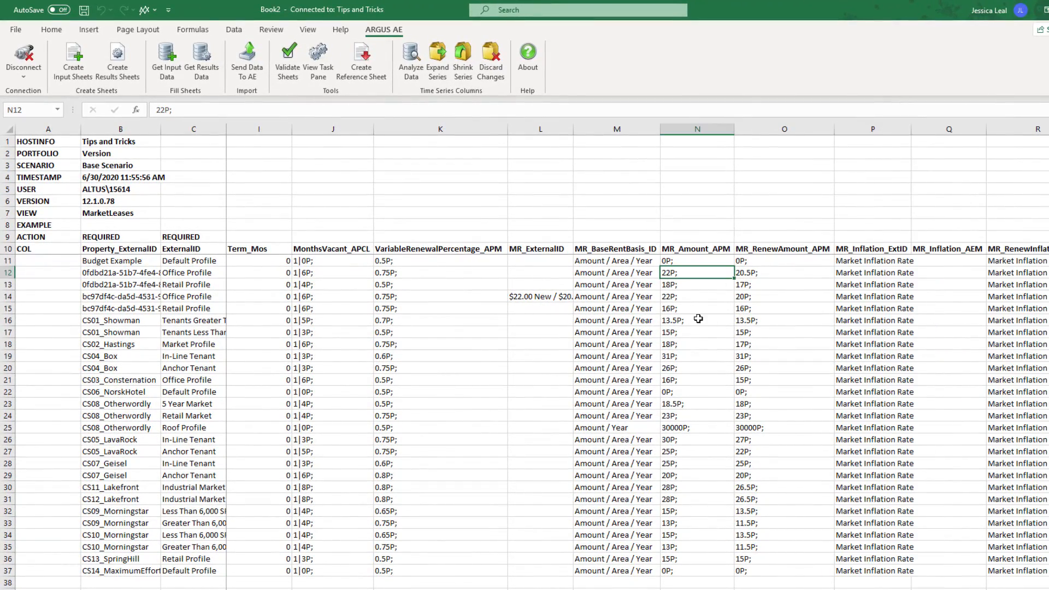
Expand the Rates_AEY time series column on the InflationRates sheet from starting index 1 over 12 periods
{"action": "left_click", "coordinate": [216, 589]}
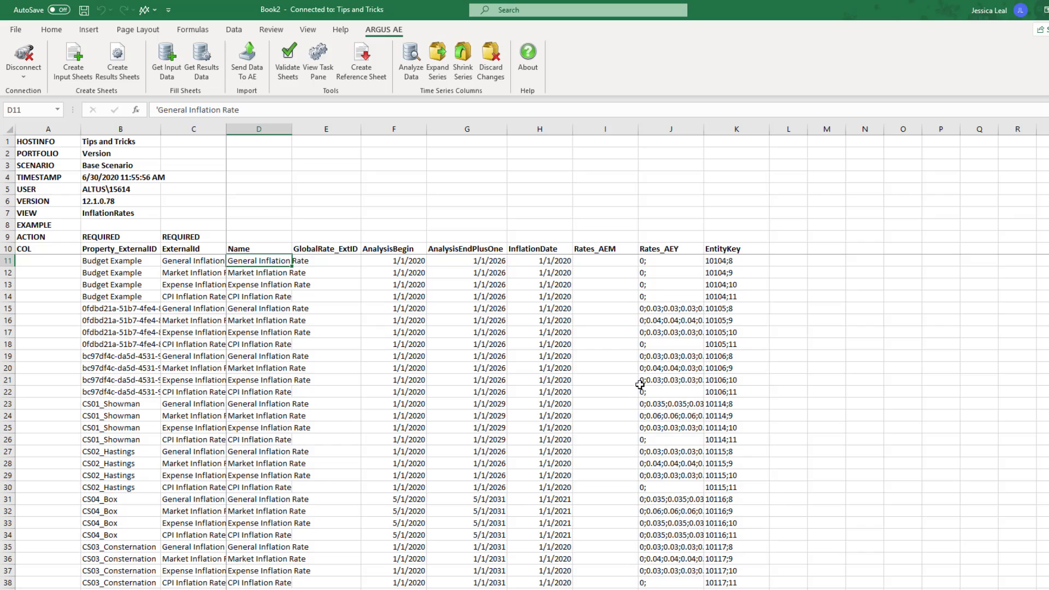
{"action": "left_click", "coordinate": [674, 312]}
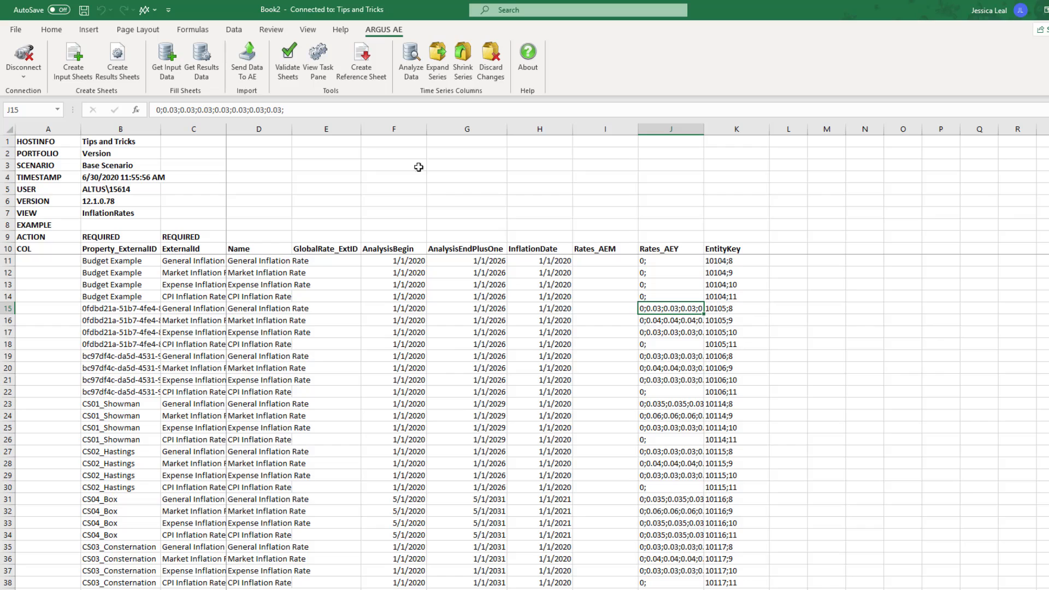
{"action": "left_click", "coordinate": [439, 59]}
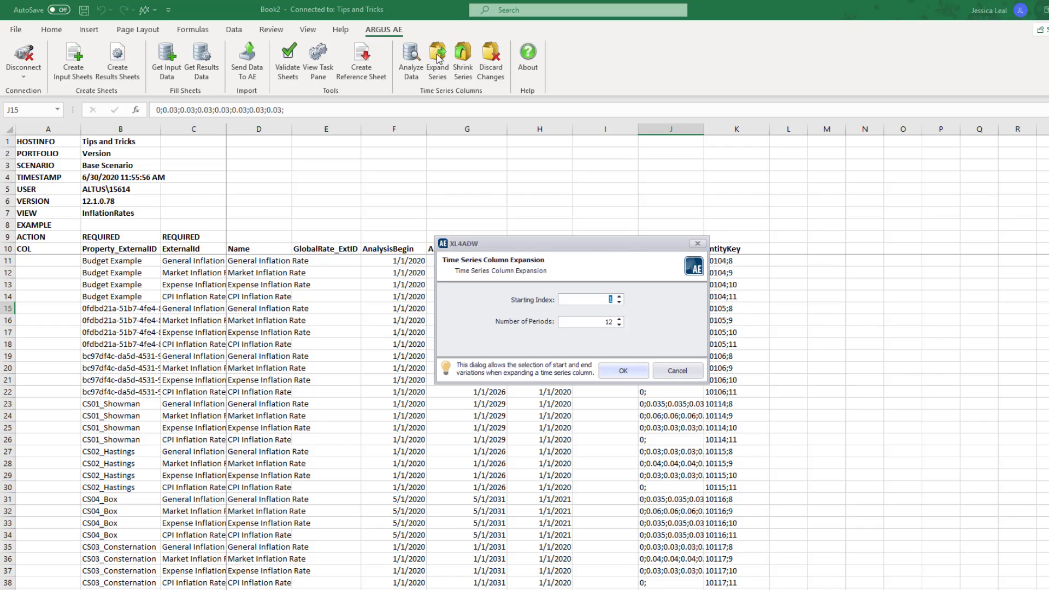
{"action": "left_click", "coordinate": [634, 374]}
Examine the expanded yearly inflation rates across the properties on the InflationRates sheet
{"action": "left_click_drag", "start_coordinate": [759, 308], "coordinate": [899, 323]}
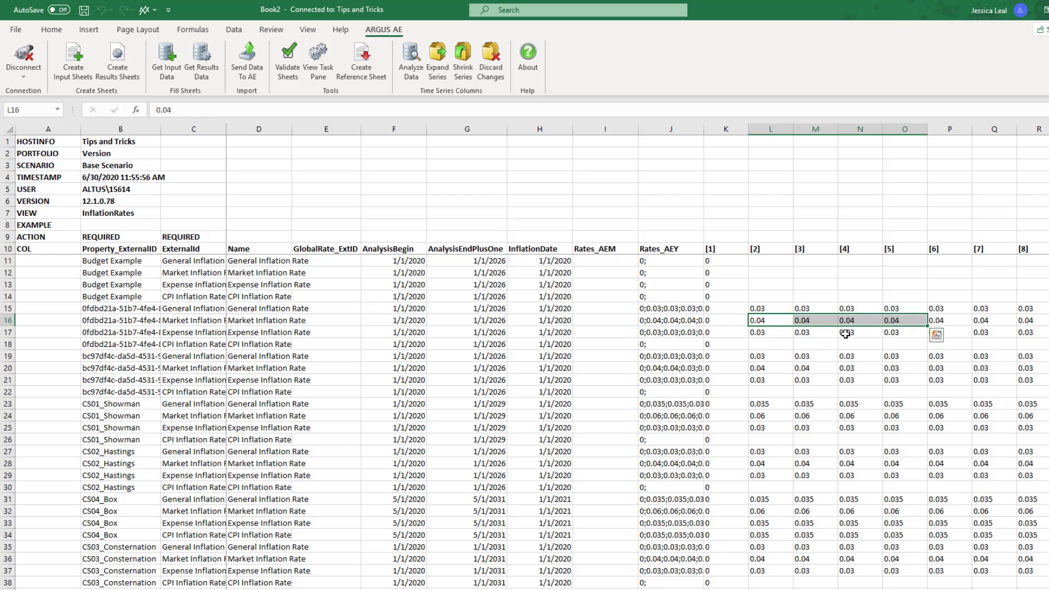
{"action": "left_click_drag", "start_coordinate": [763, 357], "coordinate": [806, 369]}
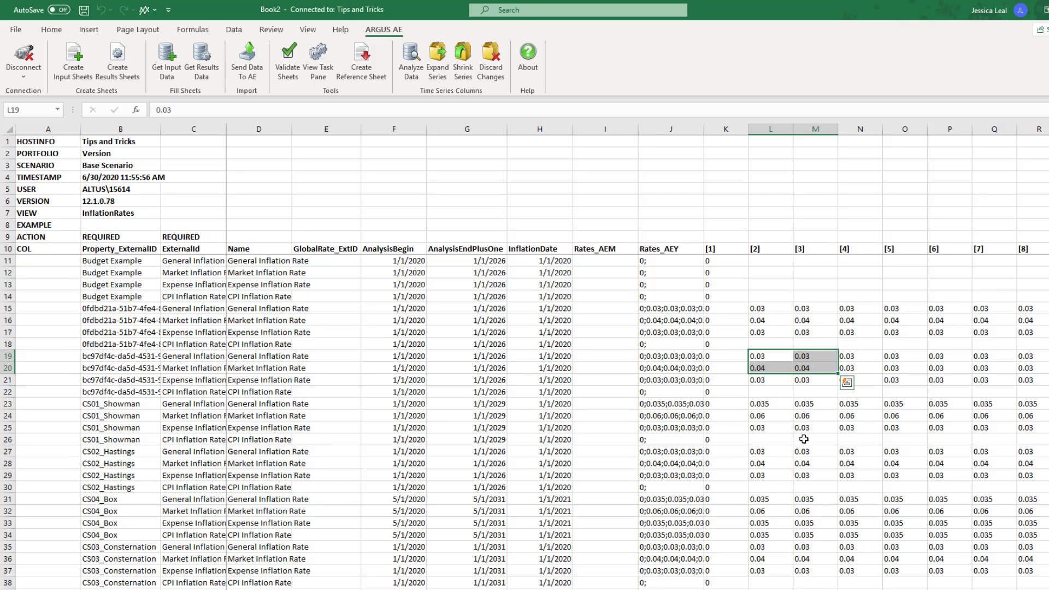
{"action": "scroll", "coordinate": [806, 494], "scroll_direction": "down", "scroll_amount": 5}
{"action": "scroll", "coordinate": [805, 495], "scroll_direction": "down", "scroll_amount": 8}
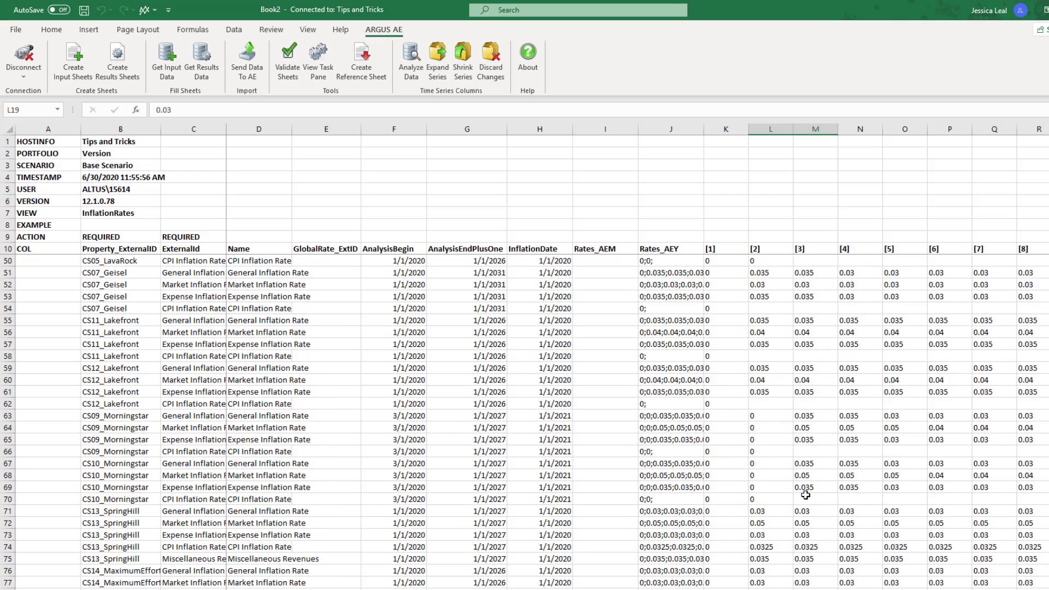
{"action": "scroll", "coordinate": [806, 495], "scroll_direction": "down", "scroll_amount": 9}
{"action": "scroll", "coordinate": [806, 495], "scroll_direction": "up", "scroll_amount": 20}
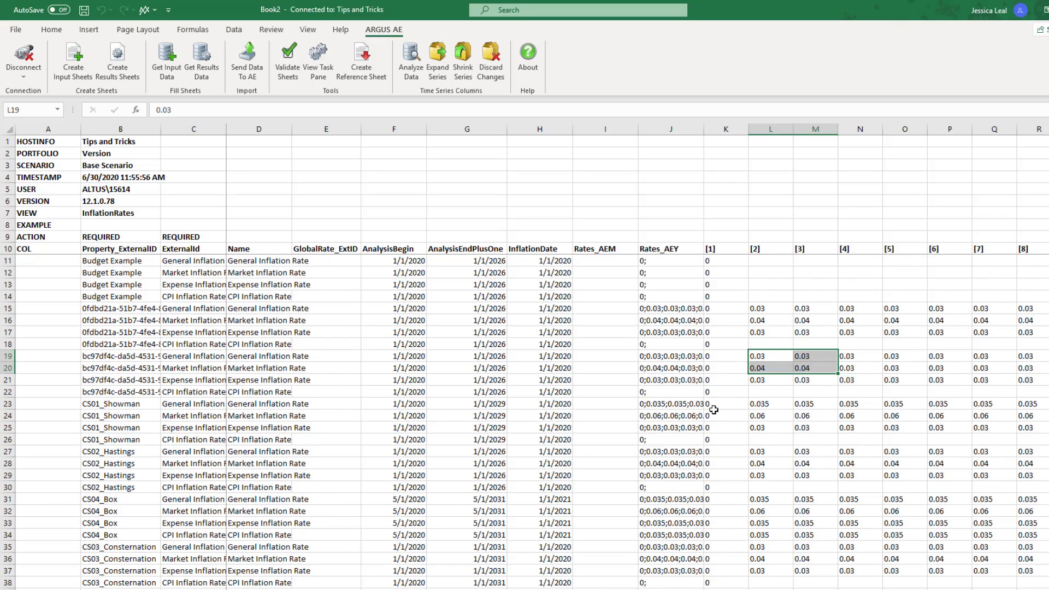
Shrink the expanded Rates_AEY time series back into its single column, saving the changes
{"action": "left_click", "coordinate": [678, 331]}
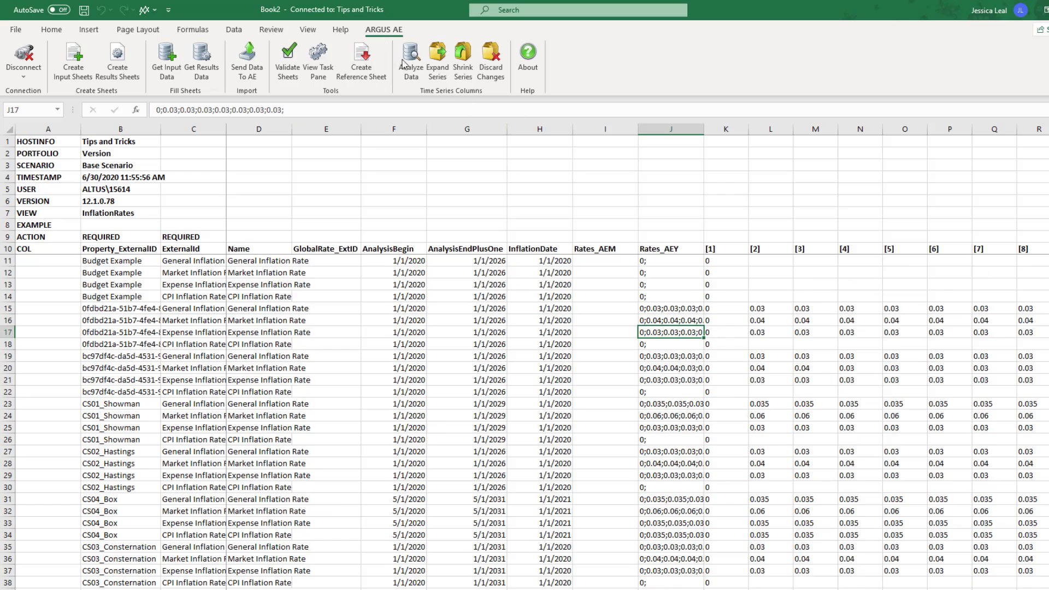
{"action": "left_click", "coordinate": [465, 56]}
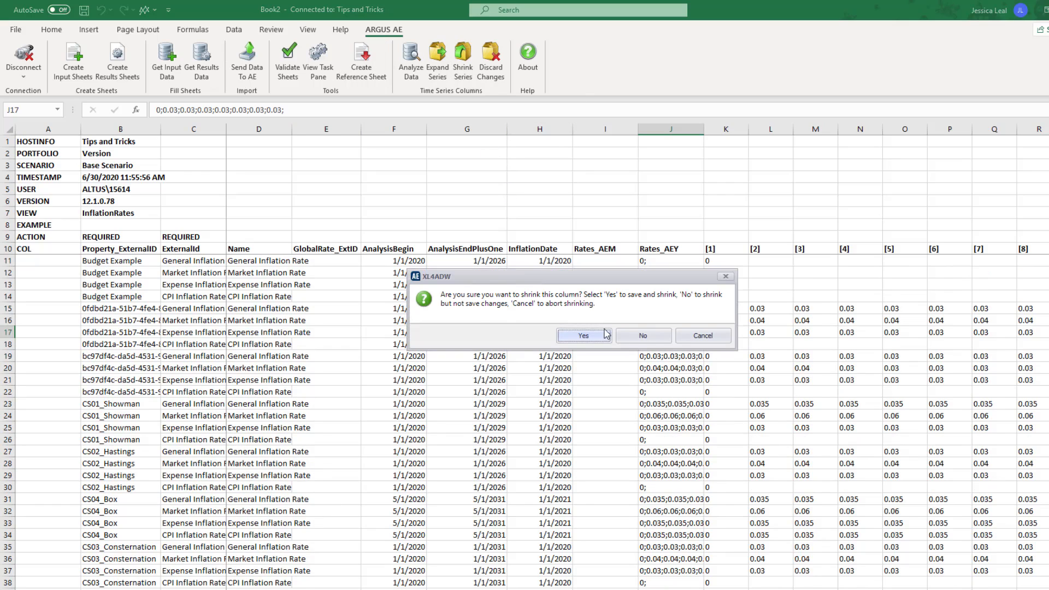
{"action": "left_click", "coordinate": [605, 334]}
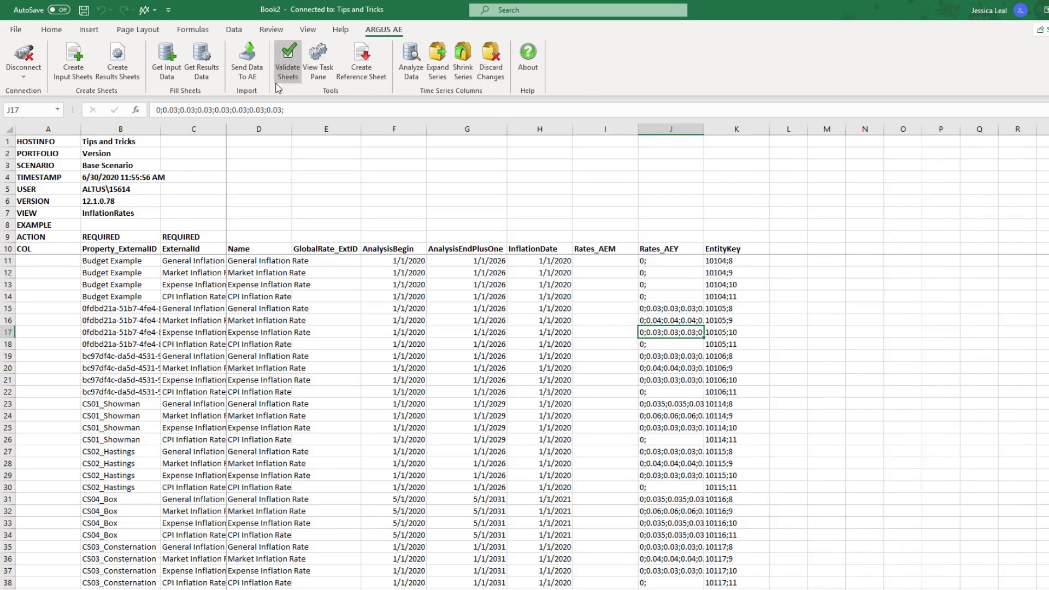
Select the InflationRates and MarketLeases sheets for import into AE, and cancel the import
{"action": "left_click", "coordinate": [245, 58]}
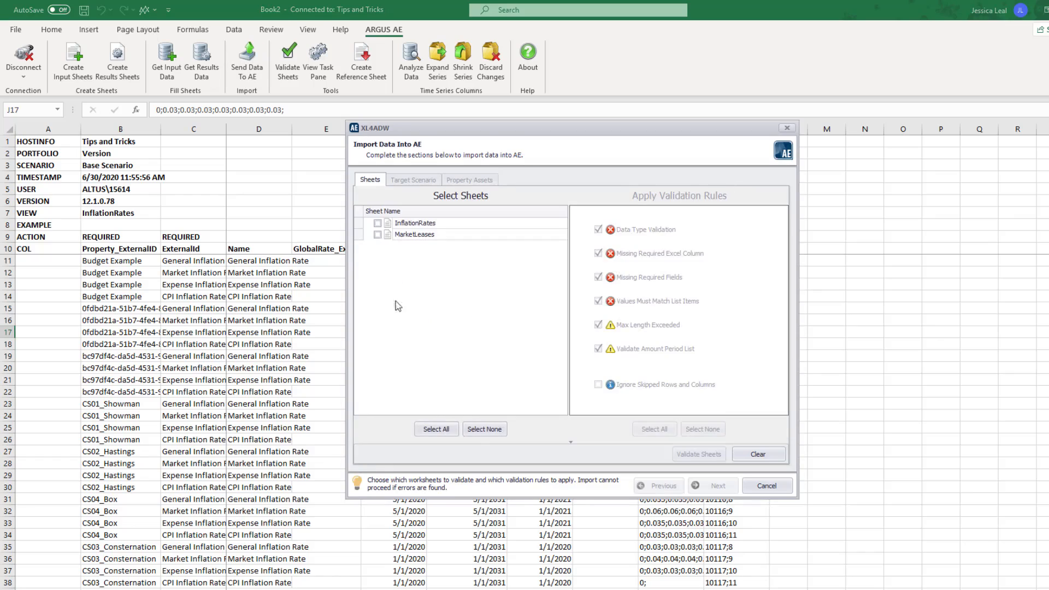
{"action": "left_click", "coordinate": [377, 224]}
{"action": "left_click", "coordinate": [377, 234]}
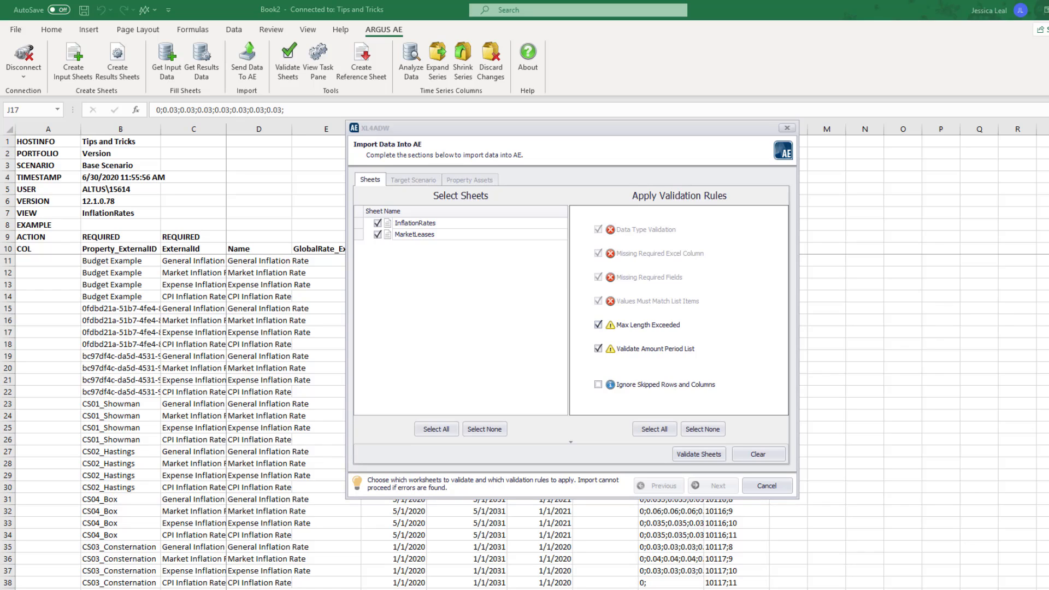
{"action": "left_click", "coordinate": [771, 487]}
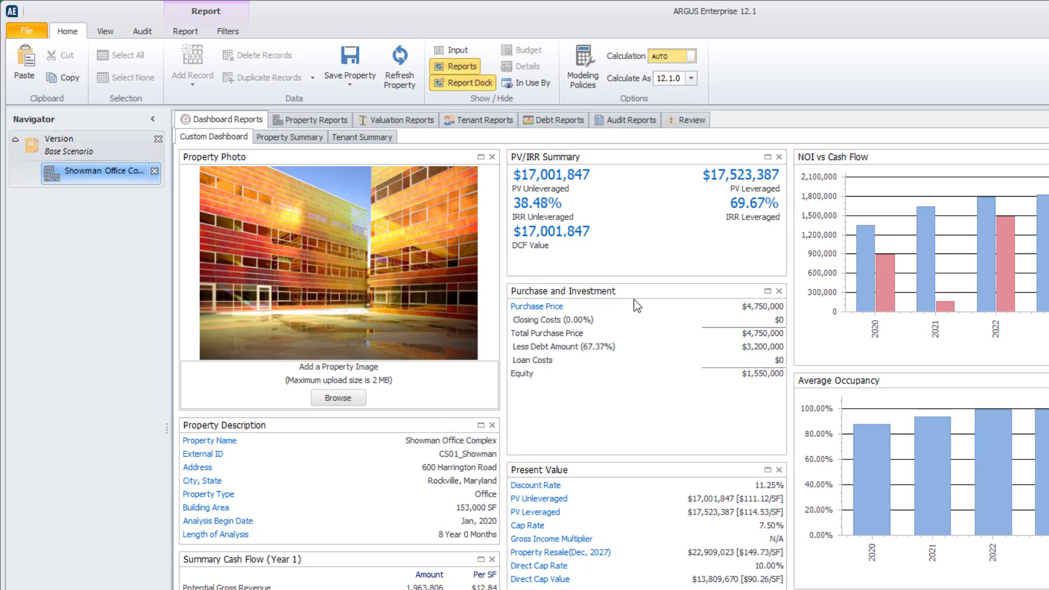
Switch to ARGUS Enterprise and examine the Cash Flow property report for Showman Office Complex
{"action": "left_click", "coordinate": [309, 125]}
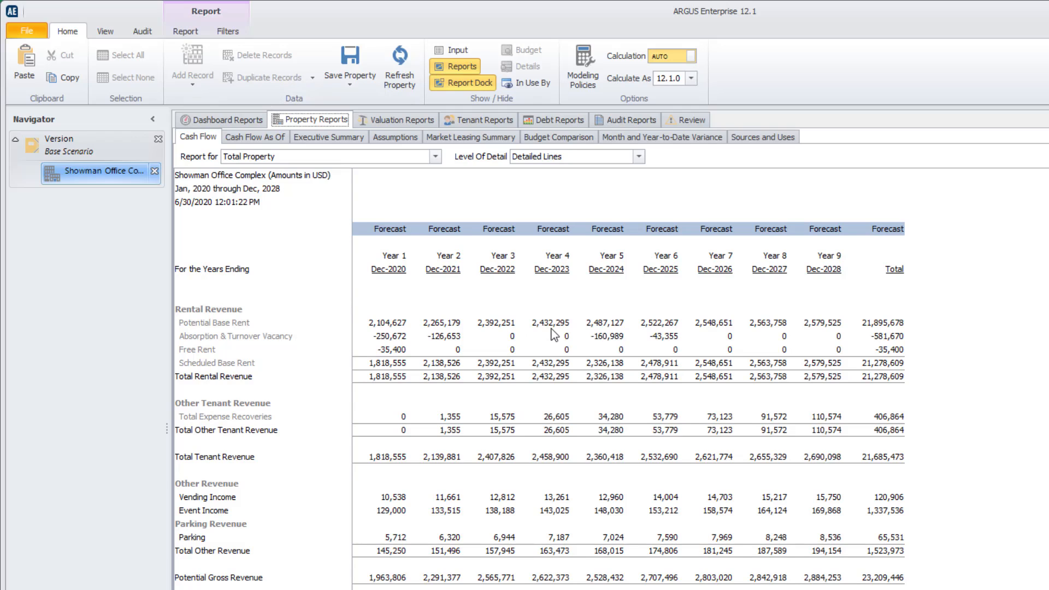
{"action": "left_click", "coordinate": [185, 32]}
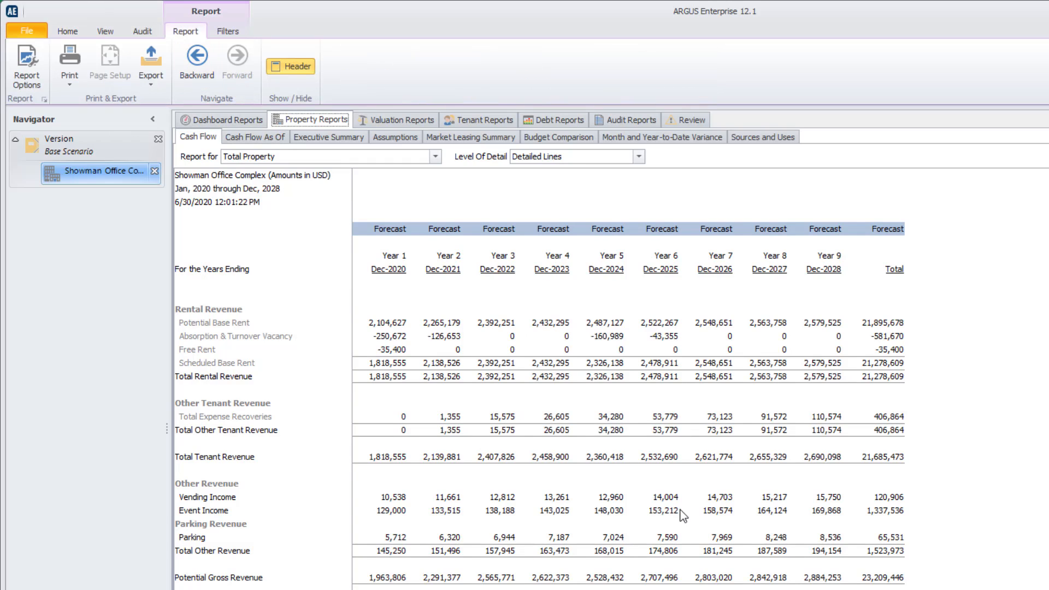
{"action": "scroll", "coordinate": [464, 376], "scroll_direction": "down", "scroll_amount": 2}
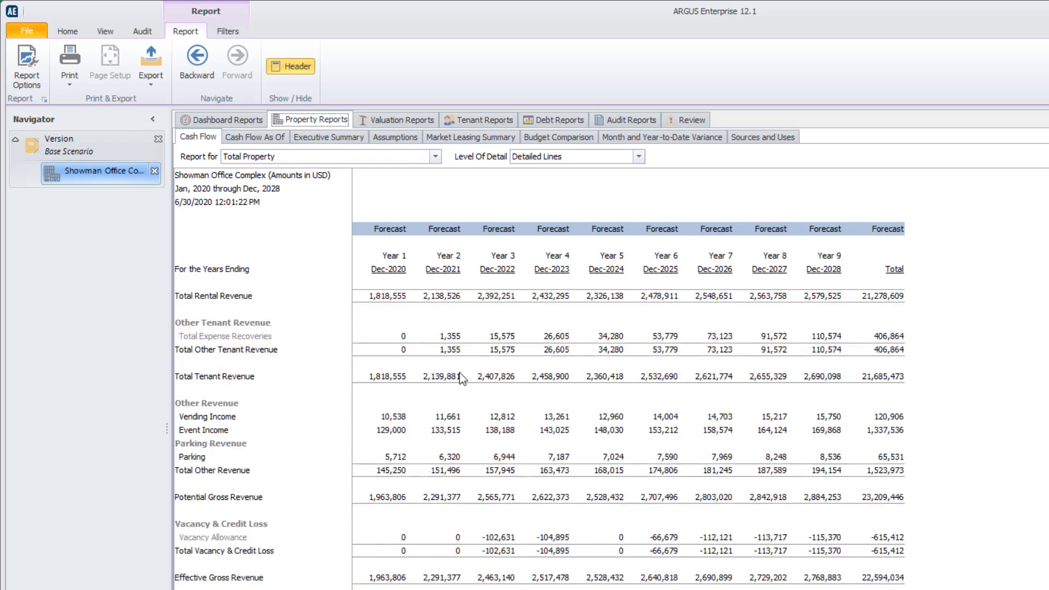
Export the Cash Flow report for Showman Office Complex in the Microsoft Excel format
{"action": "scroll", "coordinate": [461, 377], "scroll_direction": "up", "scroll_amount": 2}
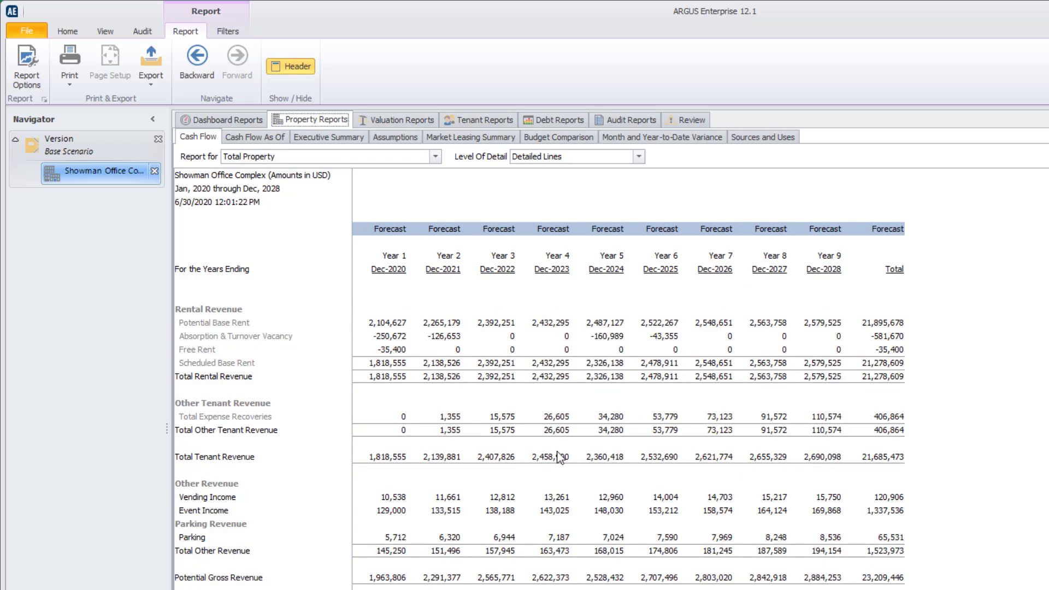
{"action": "left_click", "coordinate": [160, 79]}
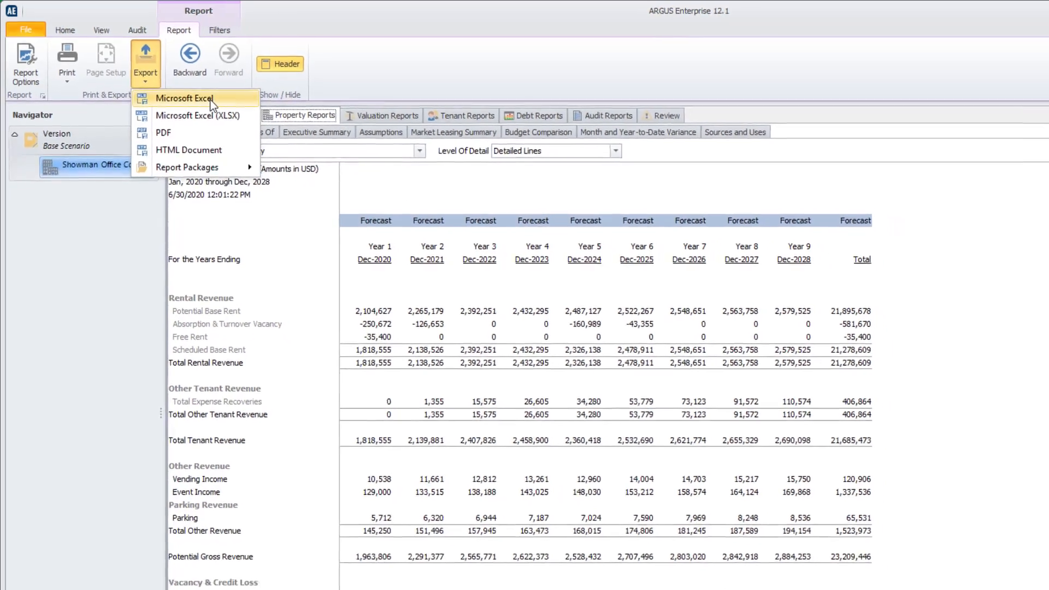
{"action": "left_click", "coordinate": [217, 104]}
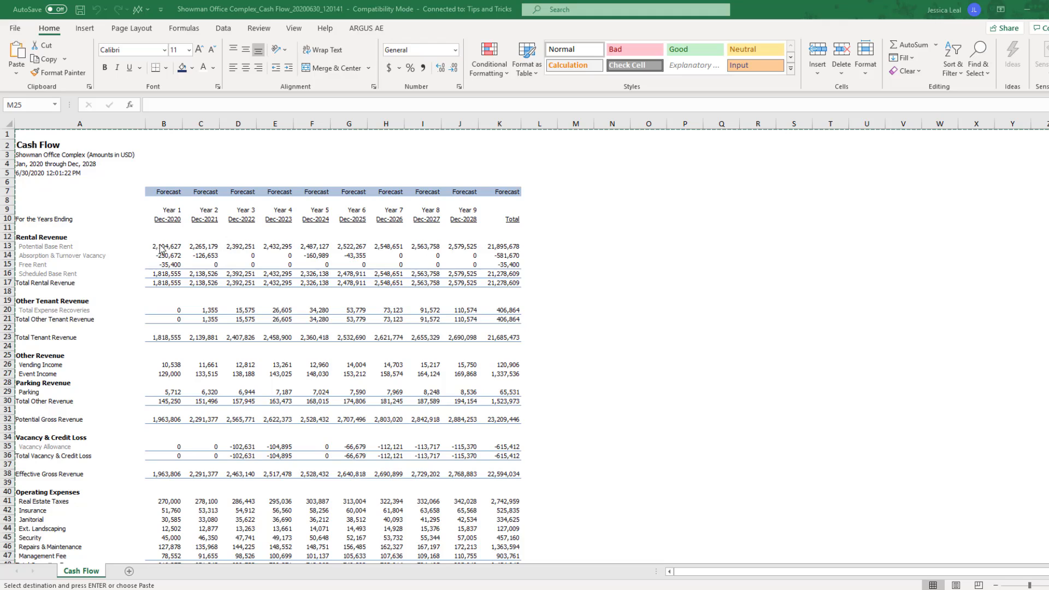
Examine the exported Cash Flow sheet, selecting its report range from A1 through column K, and switch back to ARGUS Enterprise
{"action": "left_click_drag", "start_coordinate": [160, 247], "coordinate": [505, 260]}
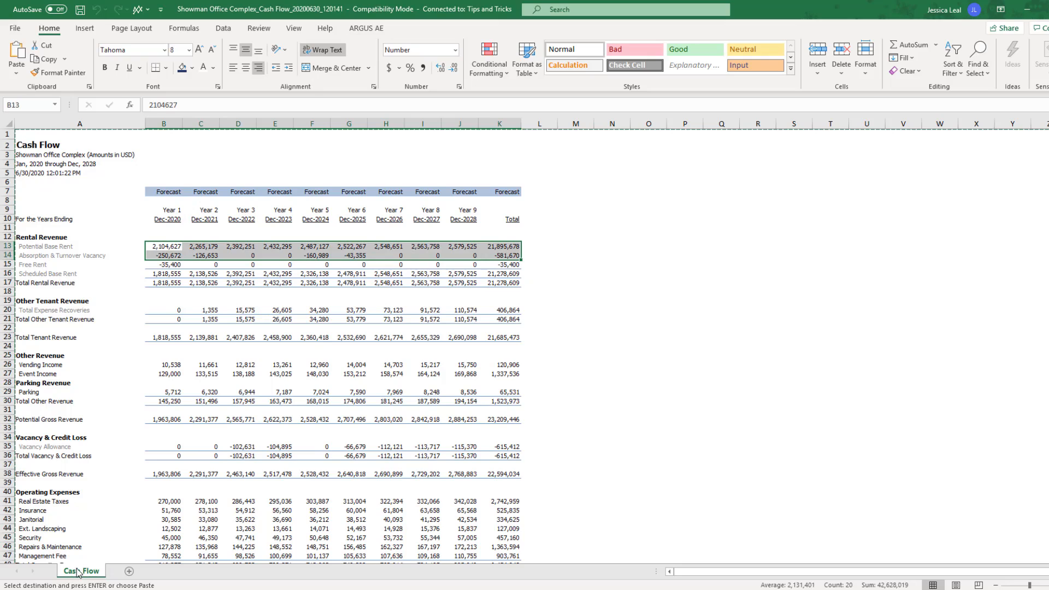
{"action": "right_click", "coordinate": [78, 573]}
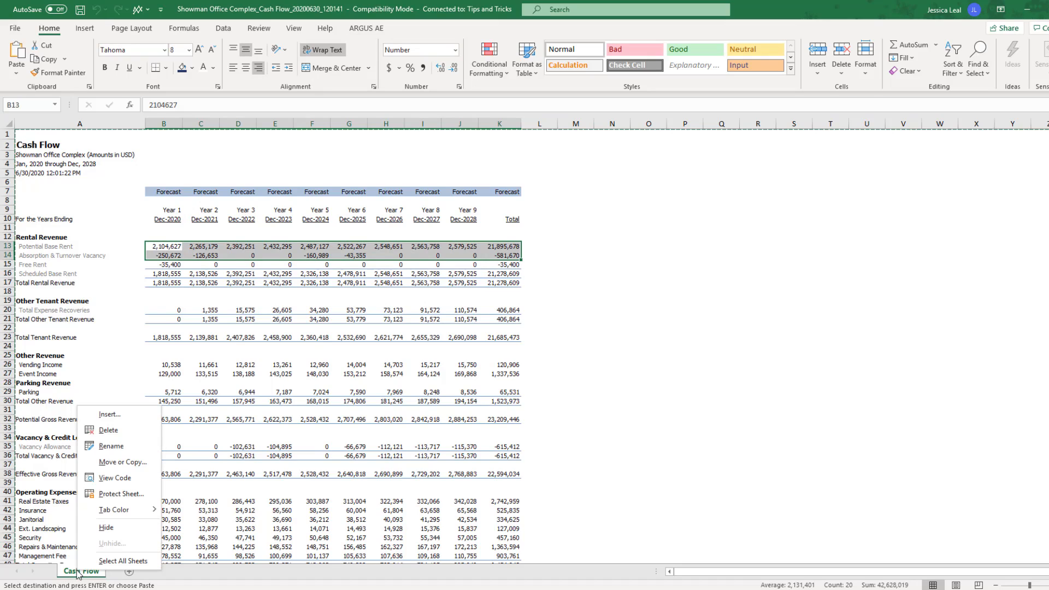
{"action": "key", "text": "Escape"}
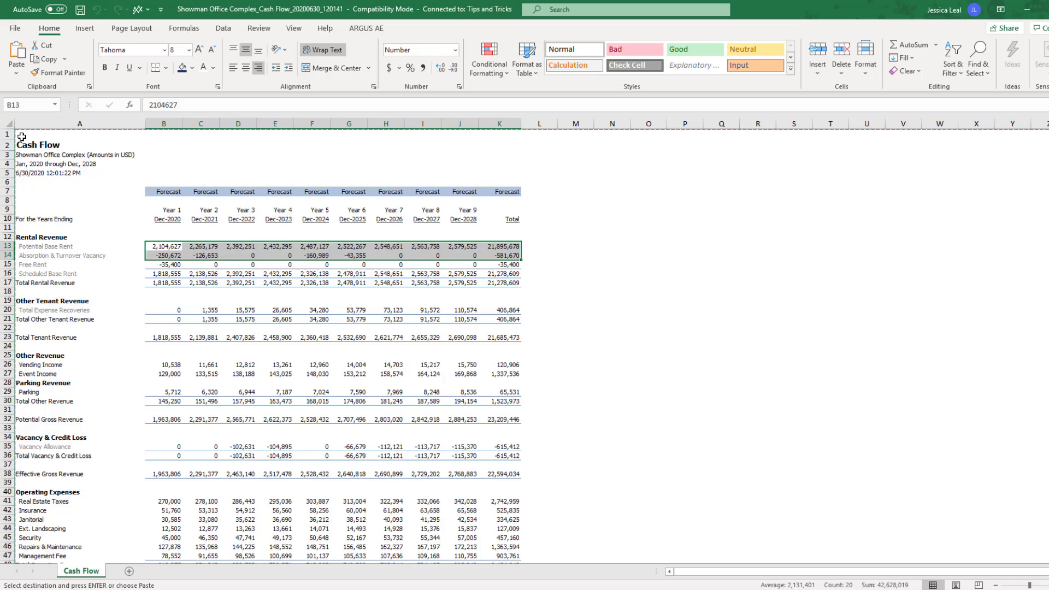
{"action": "left_click_drag", "start_coordinate": [21, 136], "coordinate": [465, 516]}
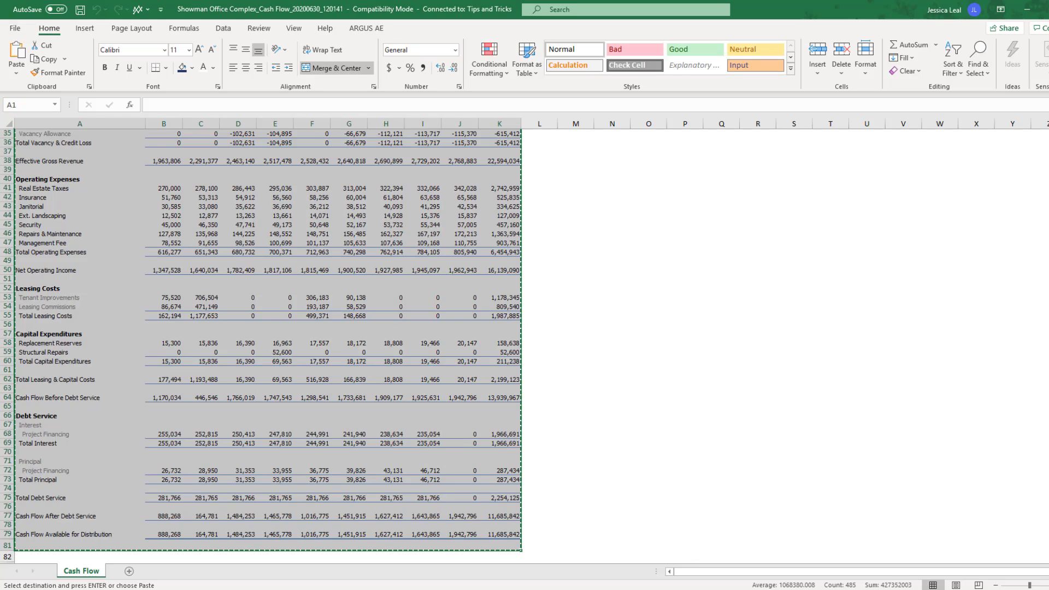
{"action": "key", "text": "alt+Tab"}
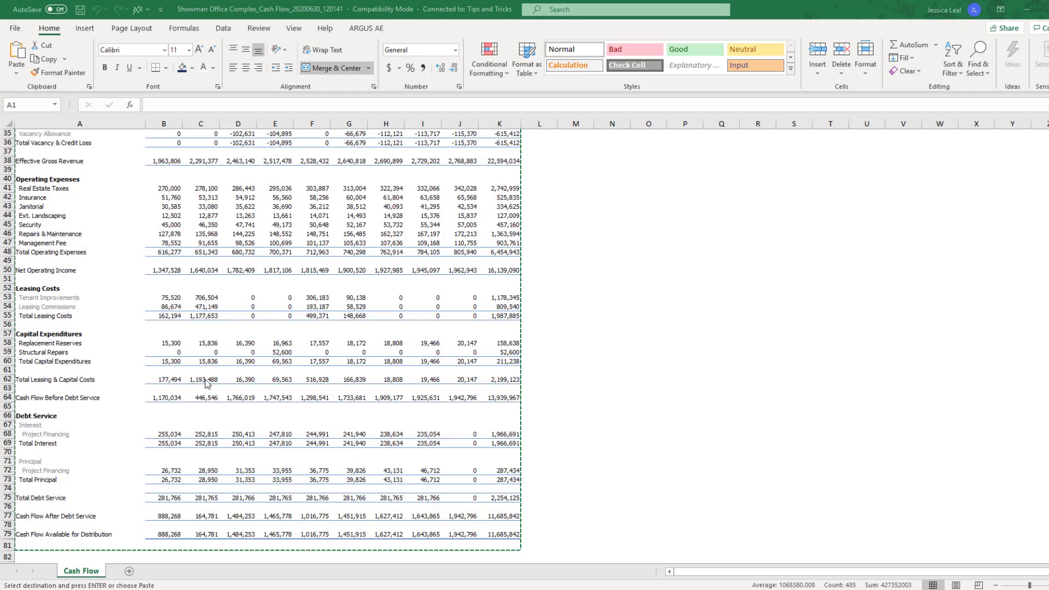
{"action": "key", "text": "alt+Tab"}
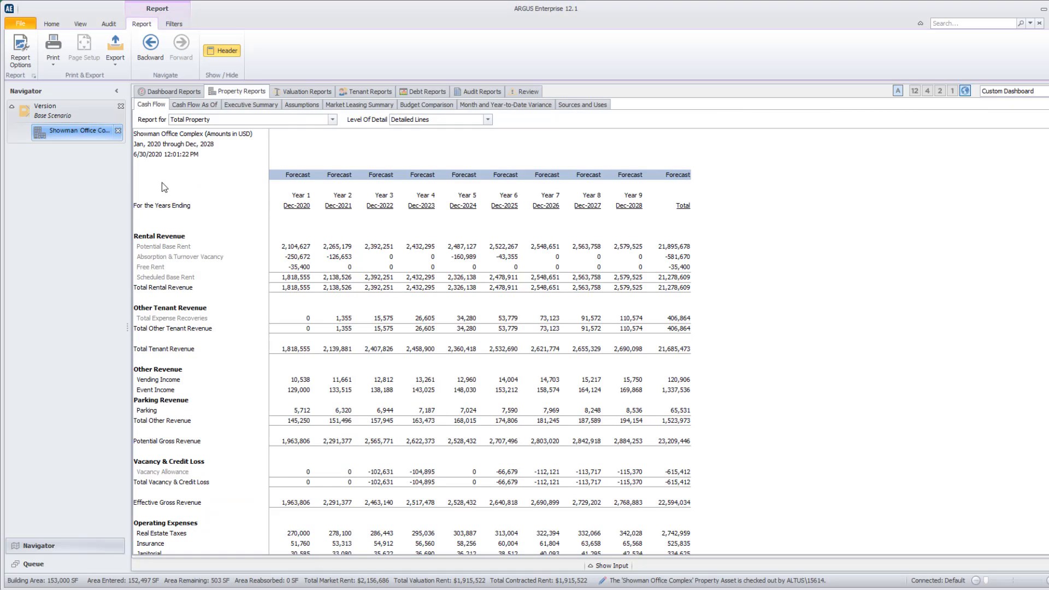
Copy the complete cash flow report and paste it at A3 on the Template workbook's Cash Flow Showman Office sheet, matching destination formatting
{"action": "left_click_drag", "start_coordinate": [164, 187], "coordinate": [653, 506]}
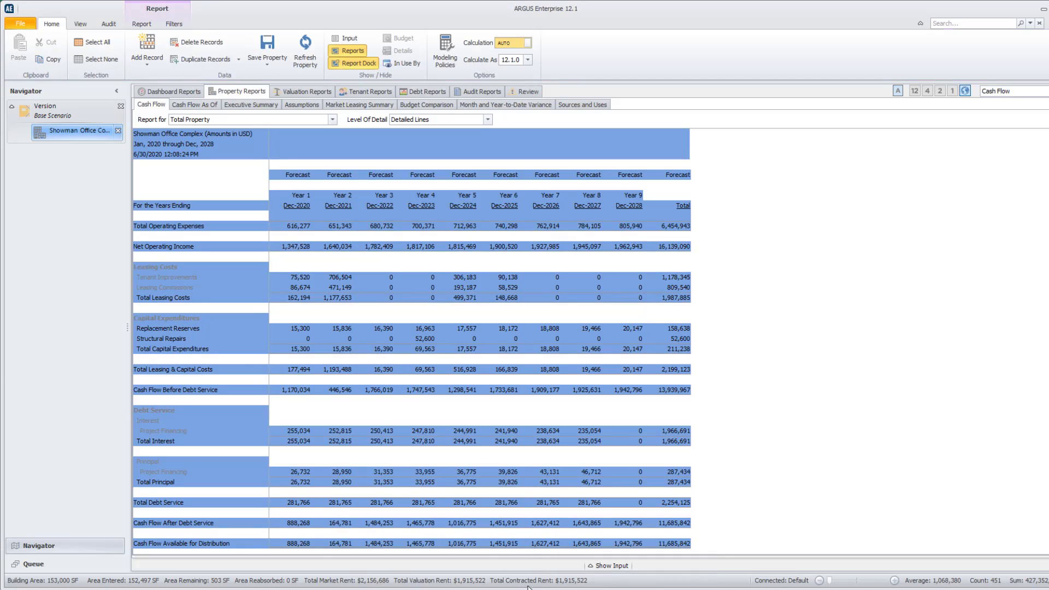
{"action": "mouse_move", "coordinate": [526, 587]}
{"action": "left_click", "coordinate": [392, 547]}
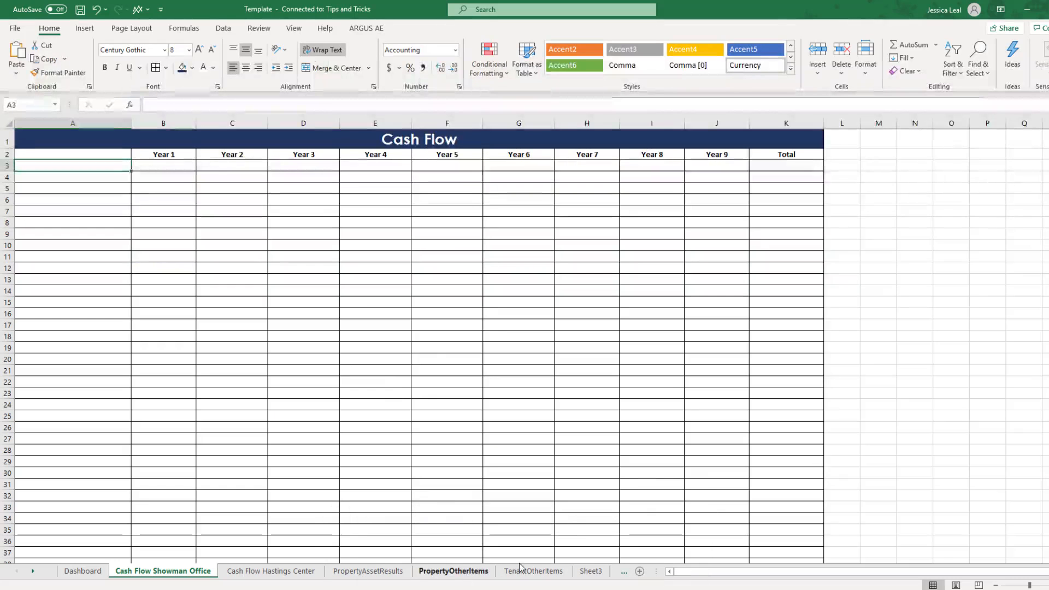
{"action": "right_click", "coordinate": [119, 169]}
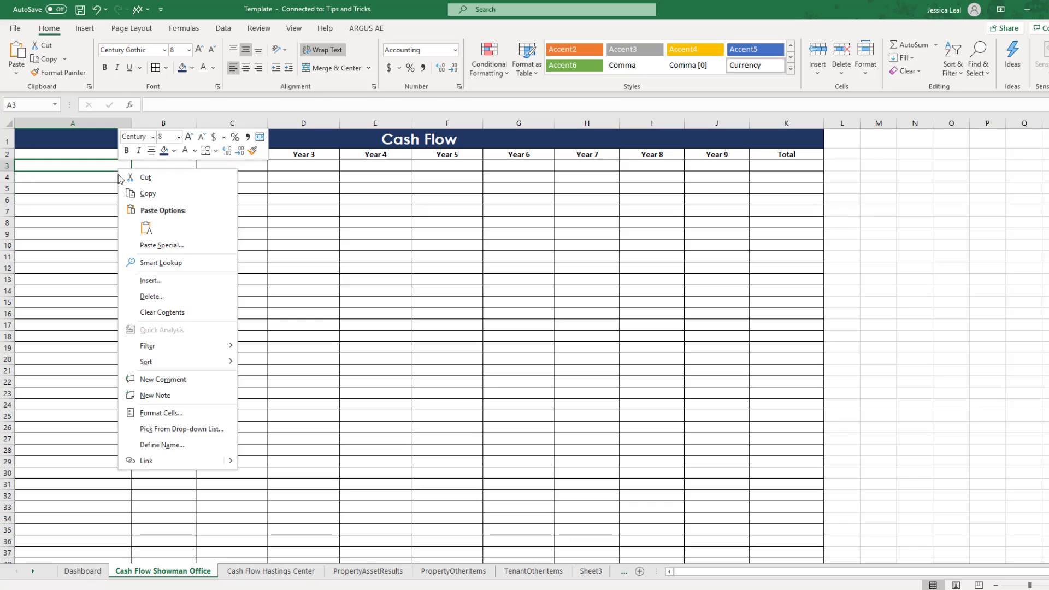
{"action": "left_click", "coordinate": [146, 228]}
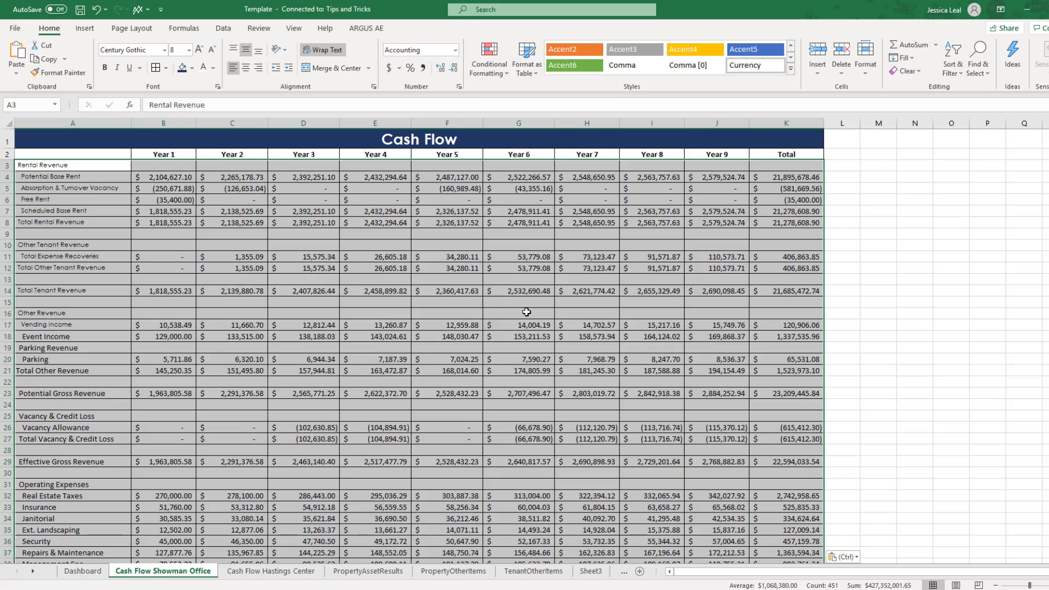
Examine the portfolio summary, charts and consolidated cash flow on the Template workbook's Dashboard sheet
{"action": "left_click", "coordinate": [317, 572]}
{"action": "left_click", "coordinate": [162, 572]}
{"action": "left_click", "coordinate": [102, 571]}
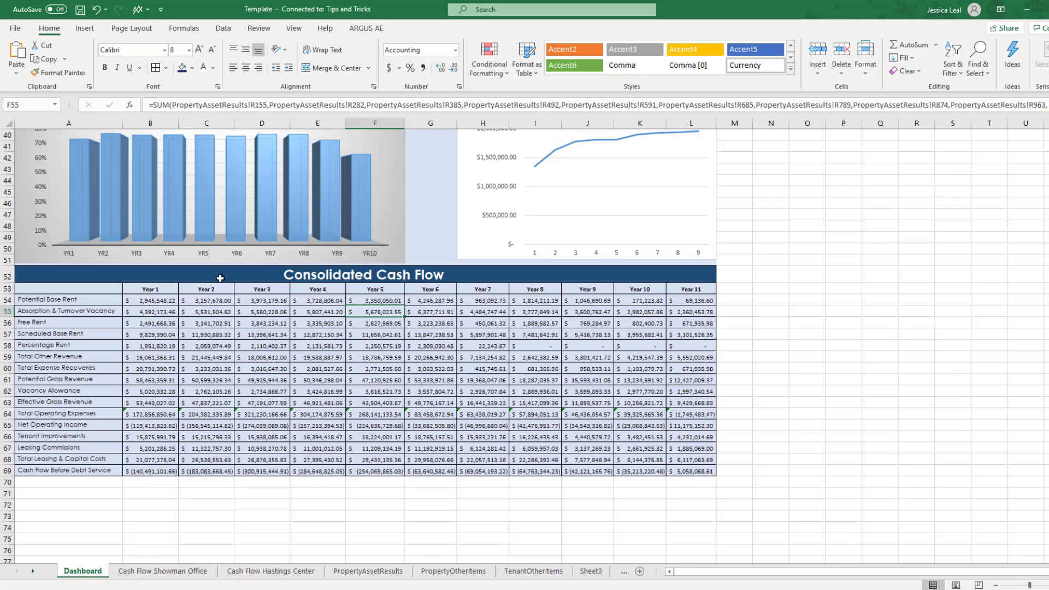
{"action": "scroll", "coordinate": [302, 335], "scroll_direction": "up", "scroll_amount": 13}
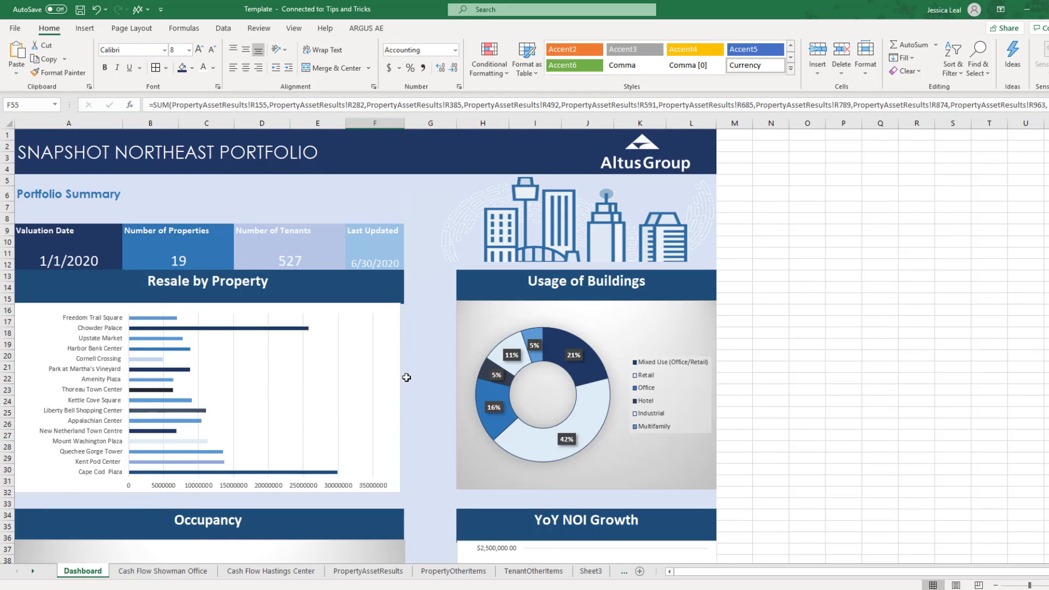
{"action": "scroll", "coordinate": [406, 378], "scroll_direction": "down", "scroll_amount": 8}
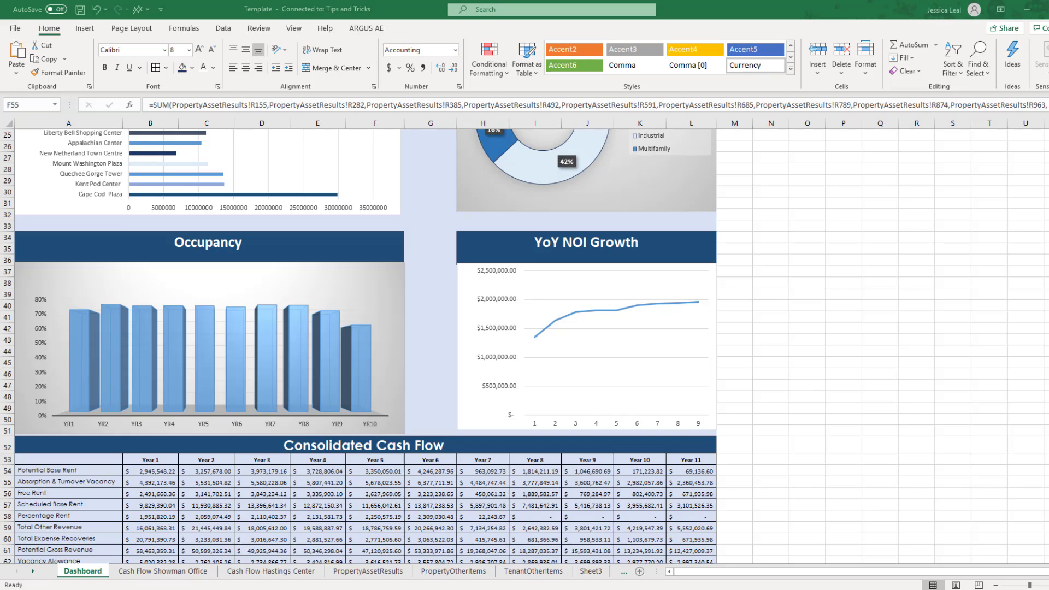
Switch to the Rent Roll workbook and select the tenant names in A3:A15
{"action": "mouse_move", "coordinate": [545, 589]}
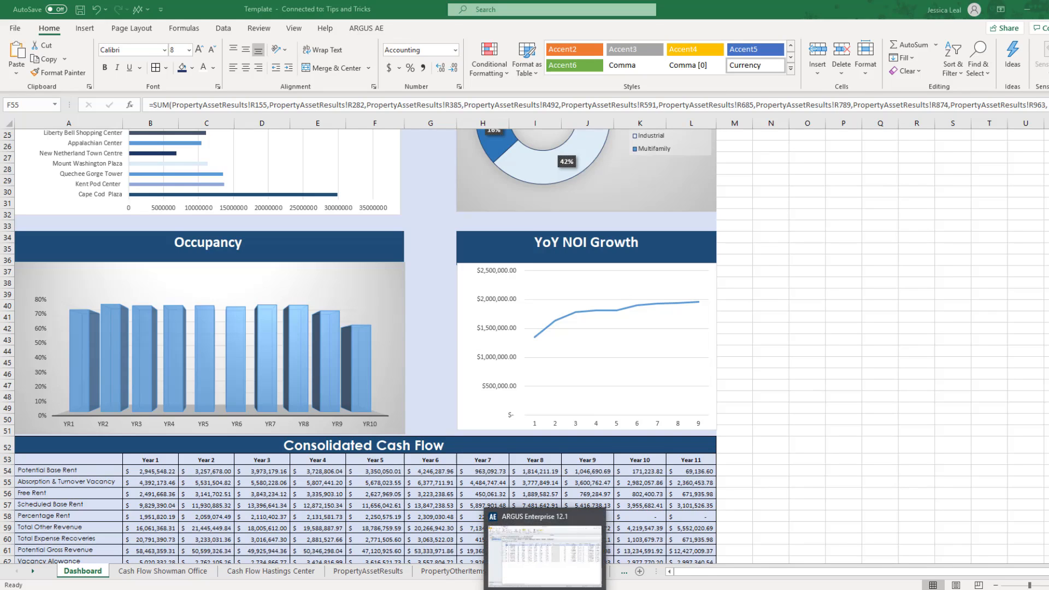
{"action": "left_click", "coordinate": [664, 566]}
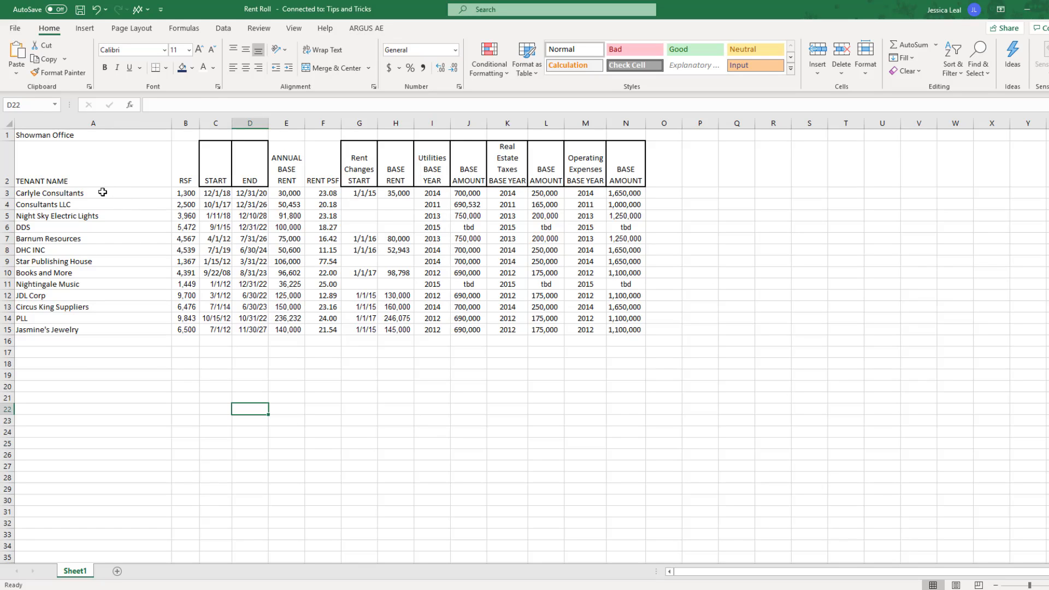
{"action": "left_click_drag", "start_coordinate": [102, 192], "coordinate": [112, 329]}
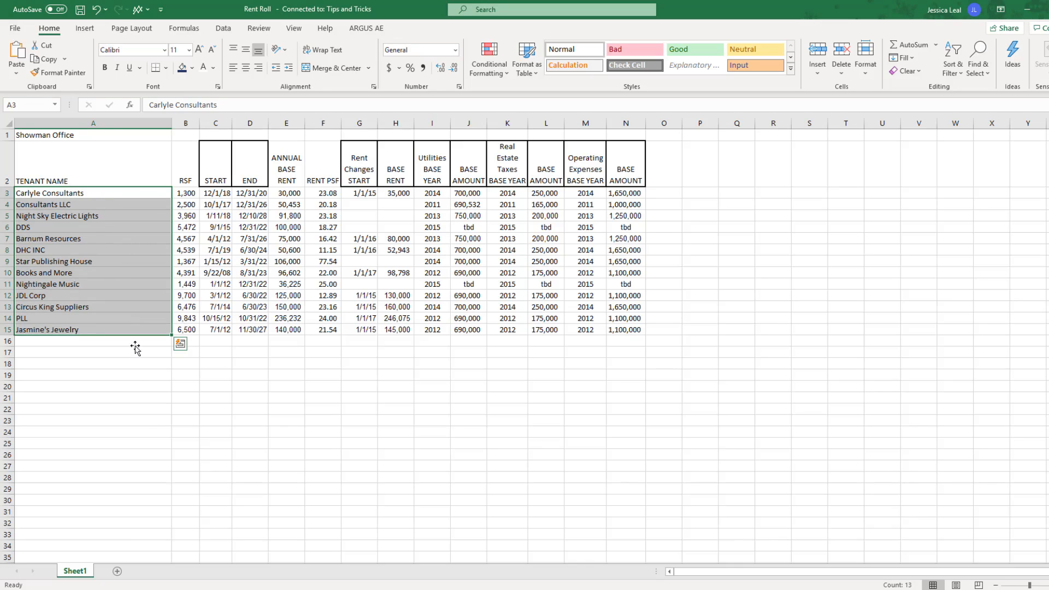
Switch to ARGUS Enterprise, add a tenant record to the Rent Roll, and duplicate it to make 13 records
{"action": "left_click", "coordinate": [546, 585]}
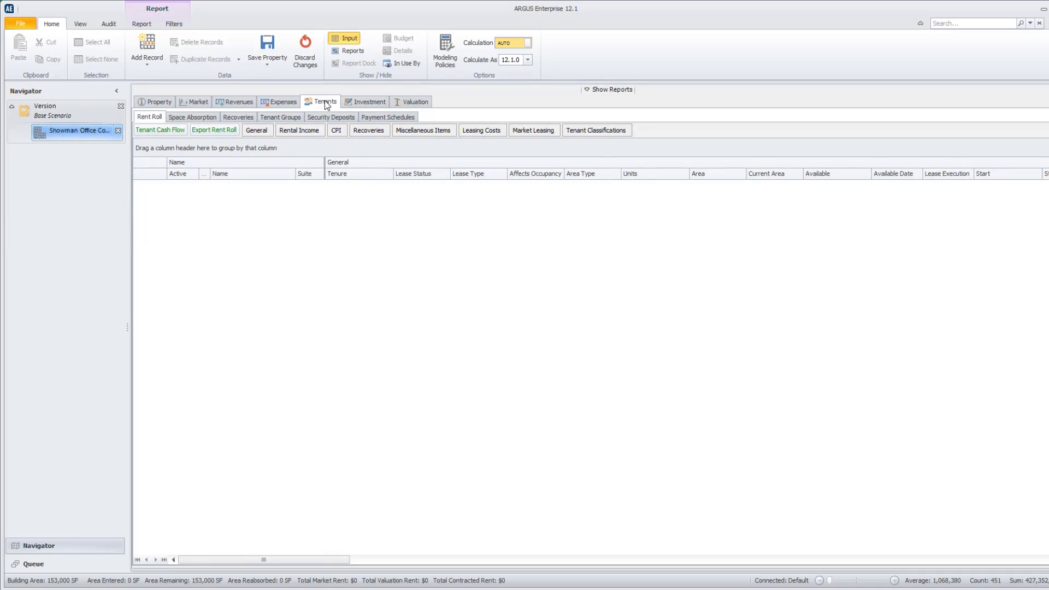
{"action": "left_click", "coordinate": [153, 120]}
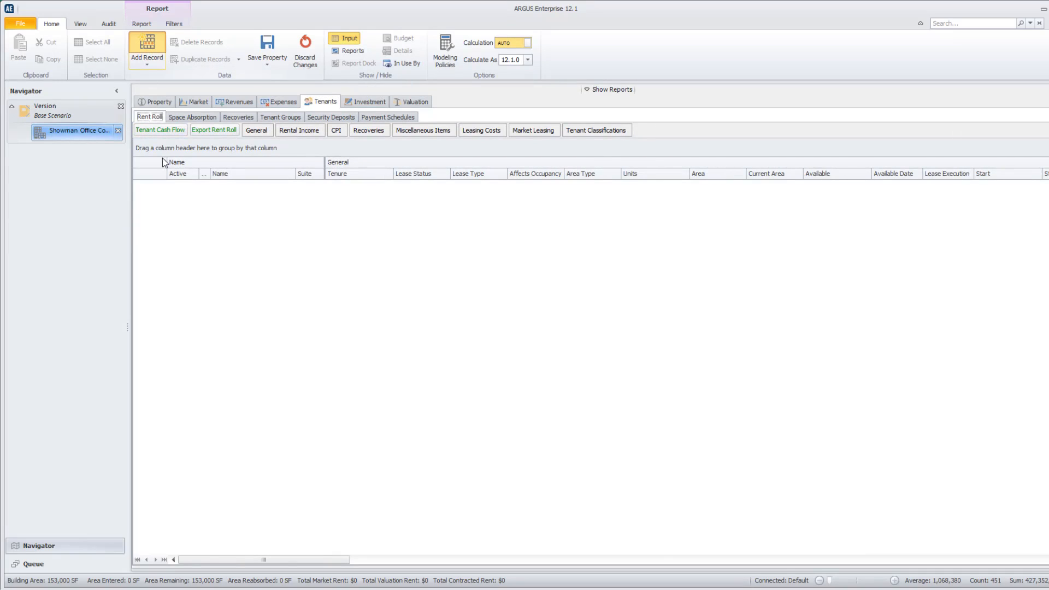
{"action": "left_click", "coordinate": [239, 59]}
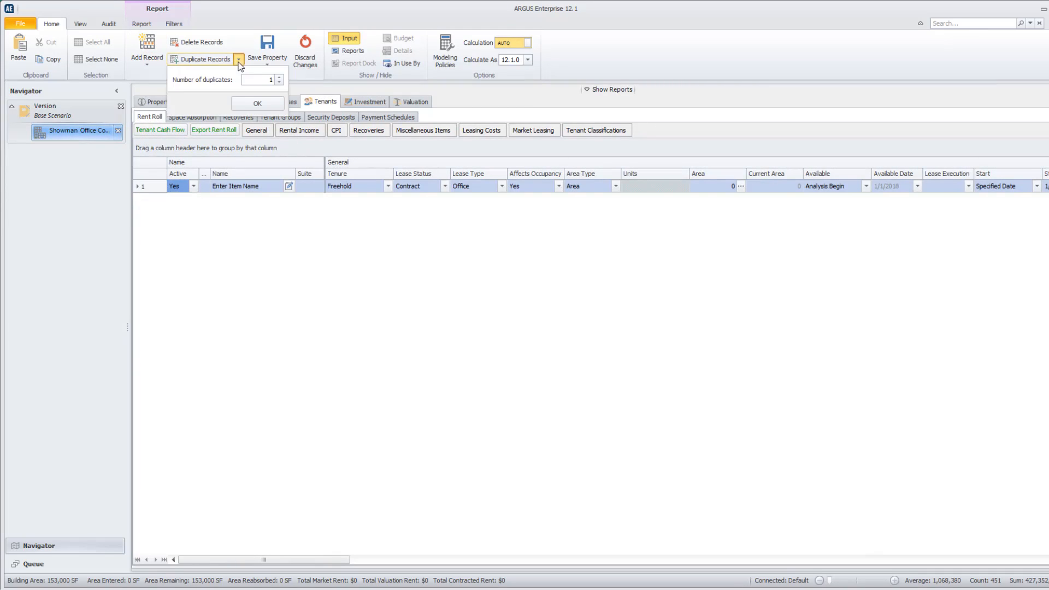
{"action": "left_click", "coordinate": [270, 80]}
{"action": "left_click", "coordinate": [260, 104]}
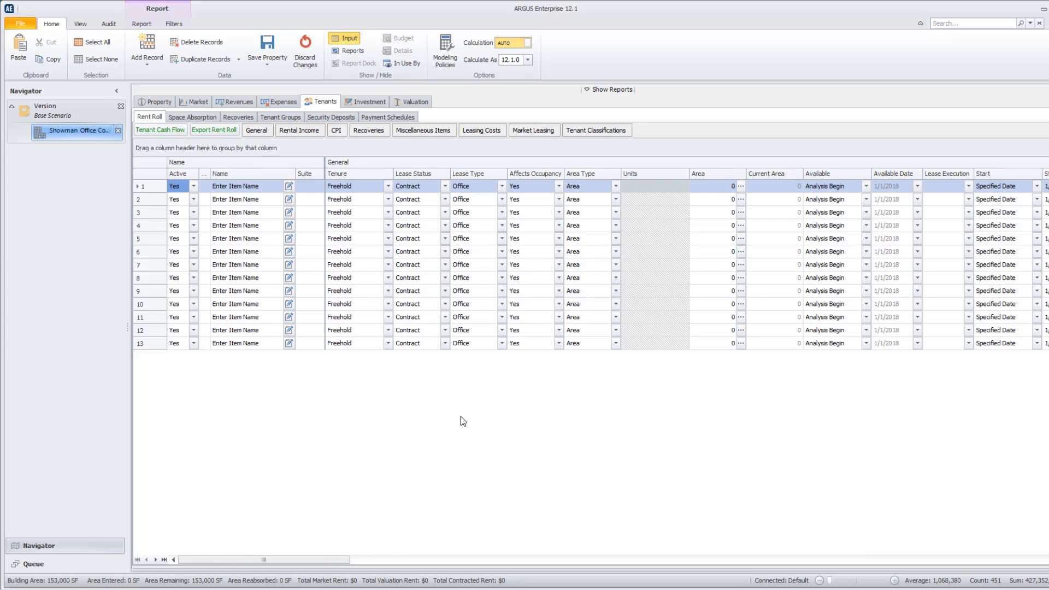
Copy the tenant names in A3:A15 of the Rent Roll workbook and paste them into the Name column of the ARGUS tenant records
{"action": "left_click_drag", "start_coordinate": [240, 186], "coordinate": [255, 353]}
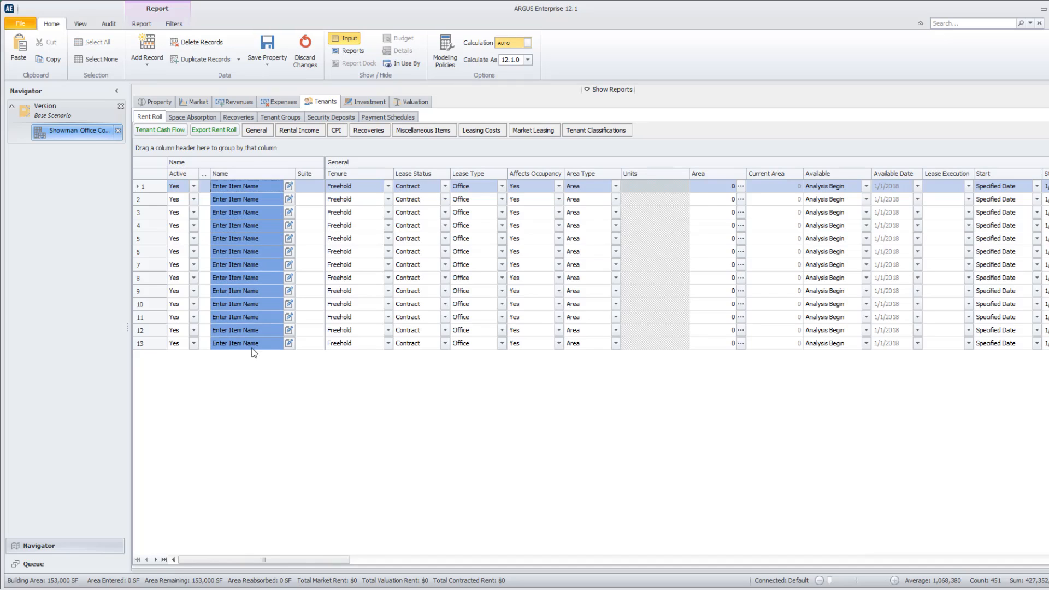
{"action": "mouse_move", "coordinate": [470, 580]}
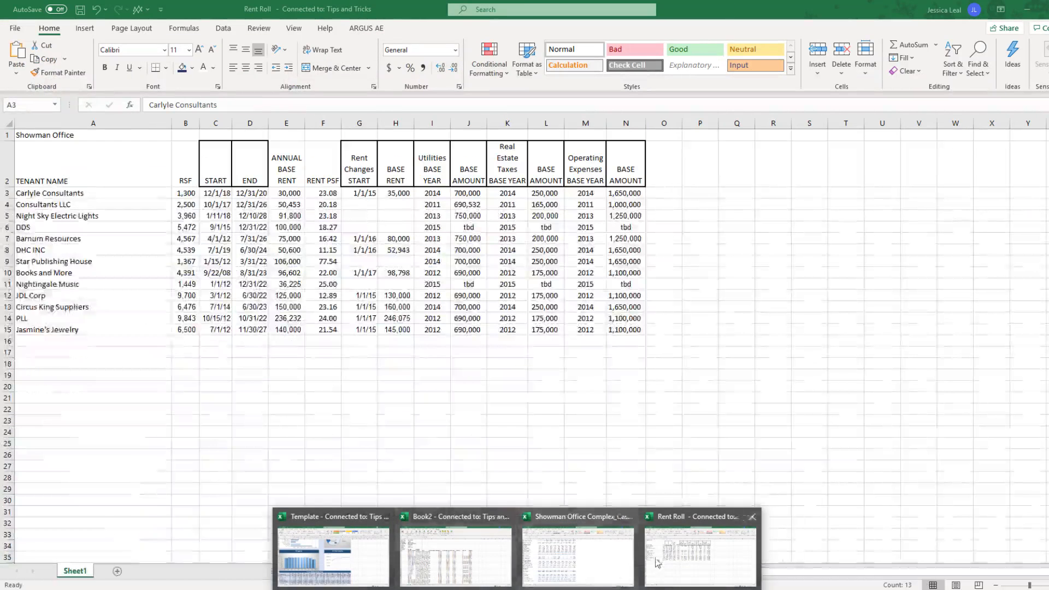
{"action": "left_click", "coordinate": [700, 557]}
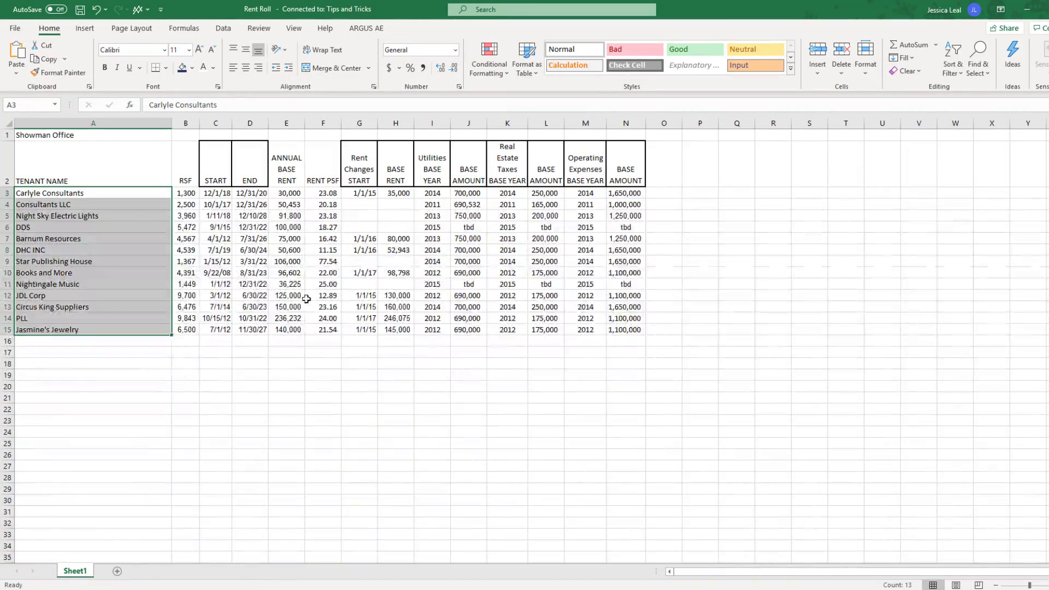
{"action": "right_click", "coordinate": [109, 221]}
{"action": "left_click", "coordinate": [137, 246]}
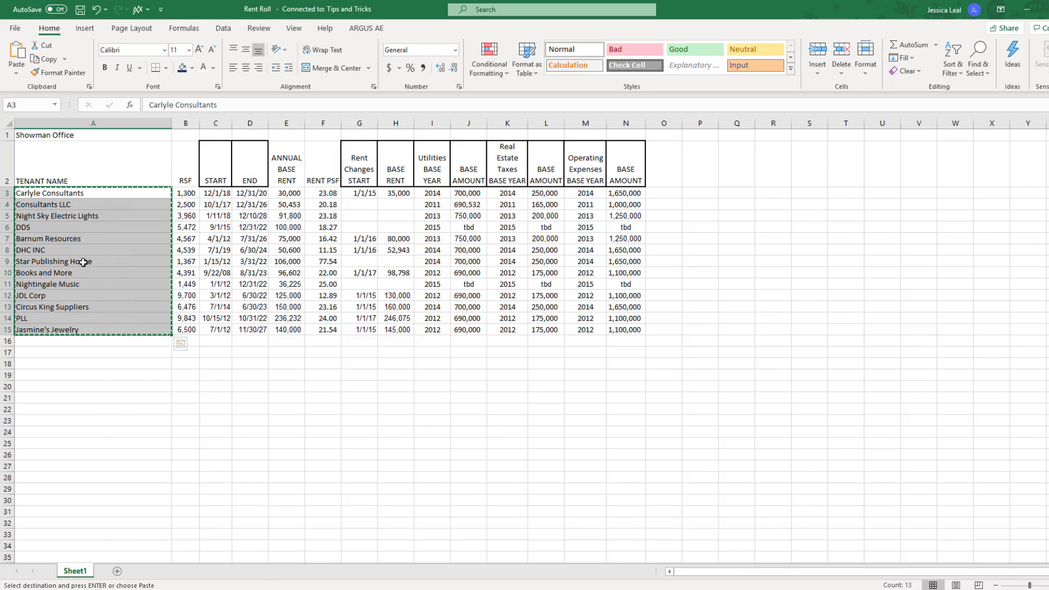
{"action": "key", "text": "alt+Tab"}
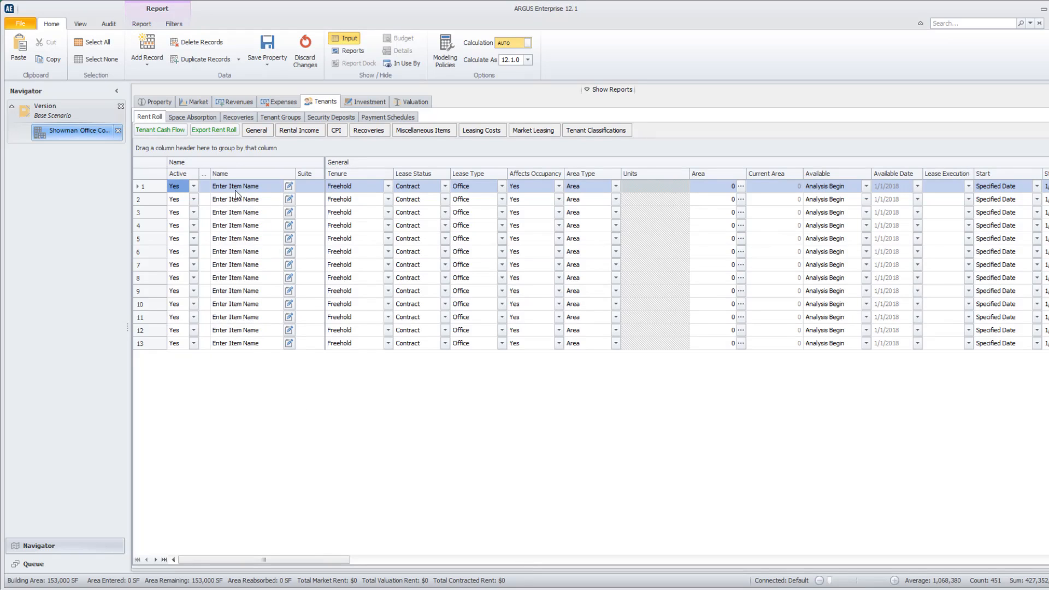
{"action": "right_click", "coordinate": [236, 191]}
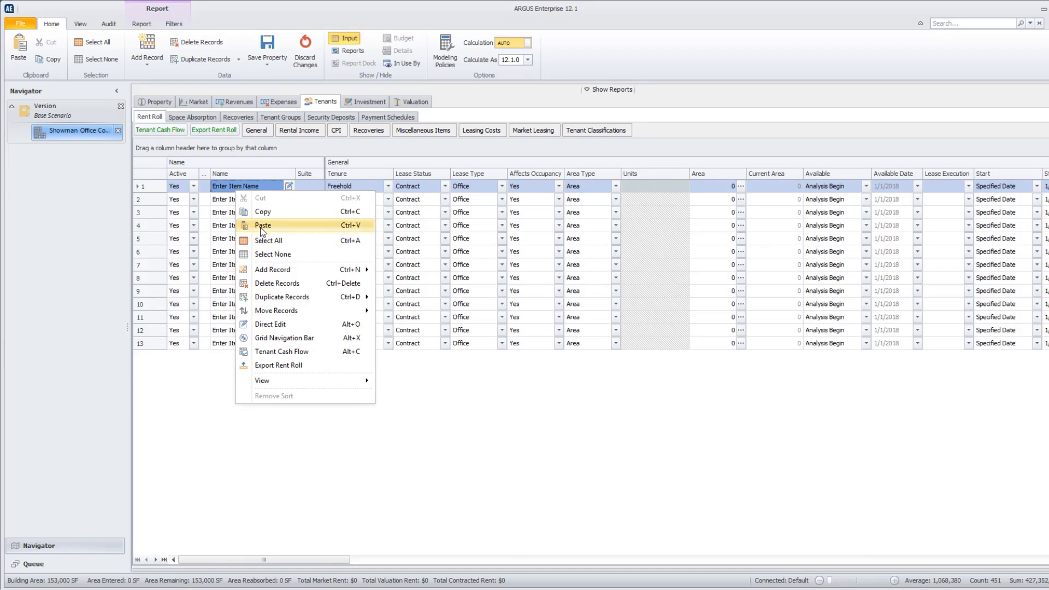
{"action": "left_click", "coordinate": [262, 226]}
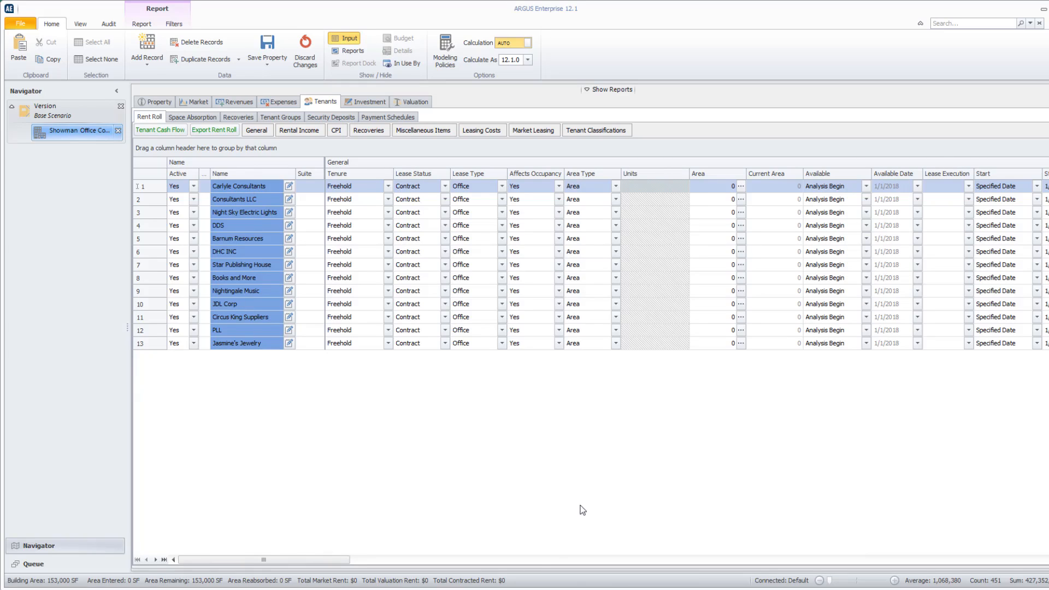
Switch to the Rent Roll workbook and copy the START dates in C3:C15
{"action": "mouse_move", "coordinate": [509, 578]}
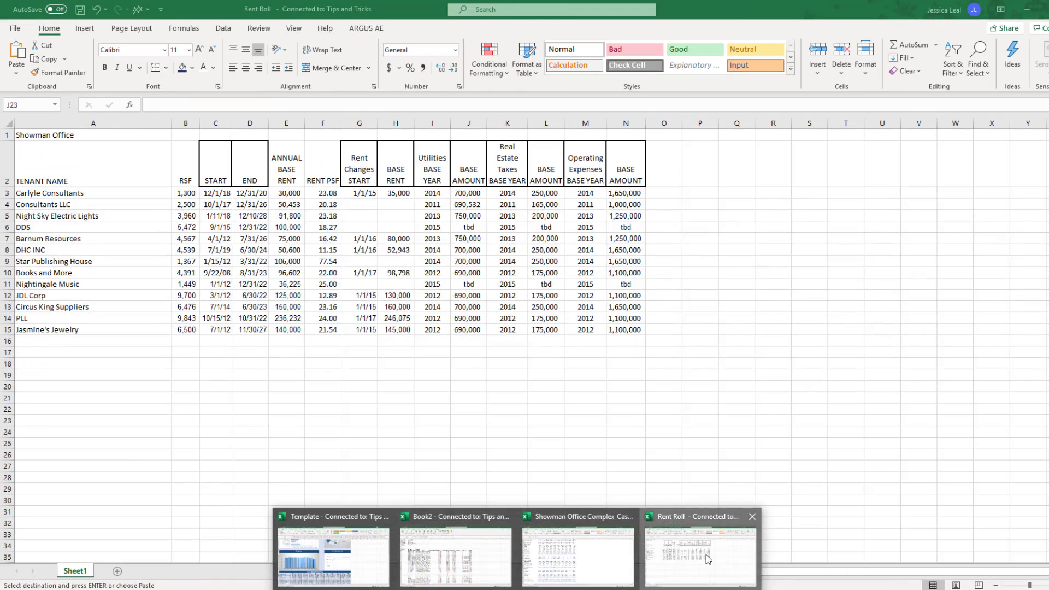
{"action": "left_click", "coordinate": [706, 556]}
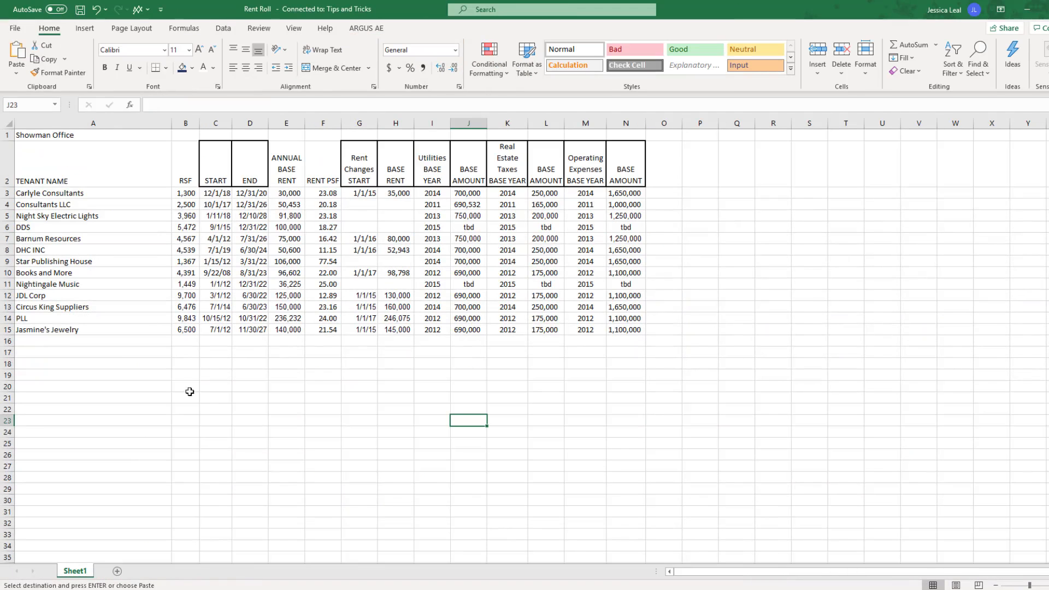
{"action": "left_click_drag", "start_coordinate": [213, 195], "coordinate": [220, 328]}
{"action": "key", "text": "ctrl+c"}
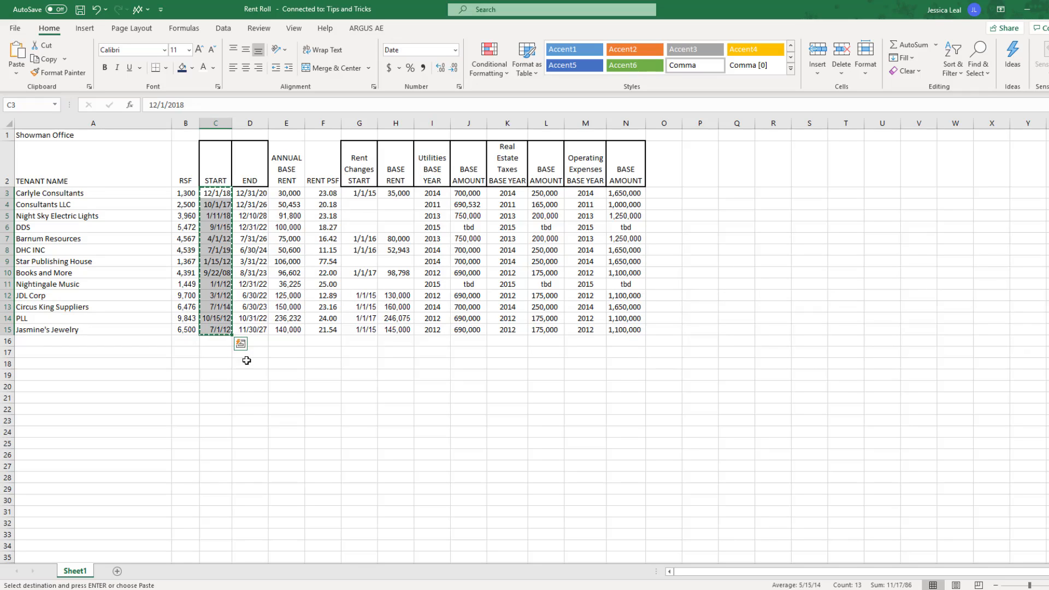
{"action": "key", "text": "Escape"}
{"action": "left_click", "coordinate": [225, 194]}
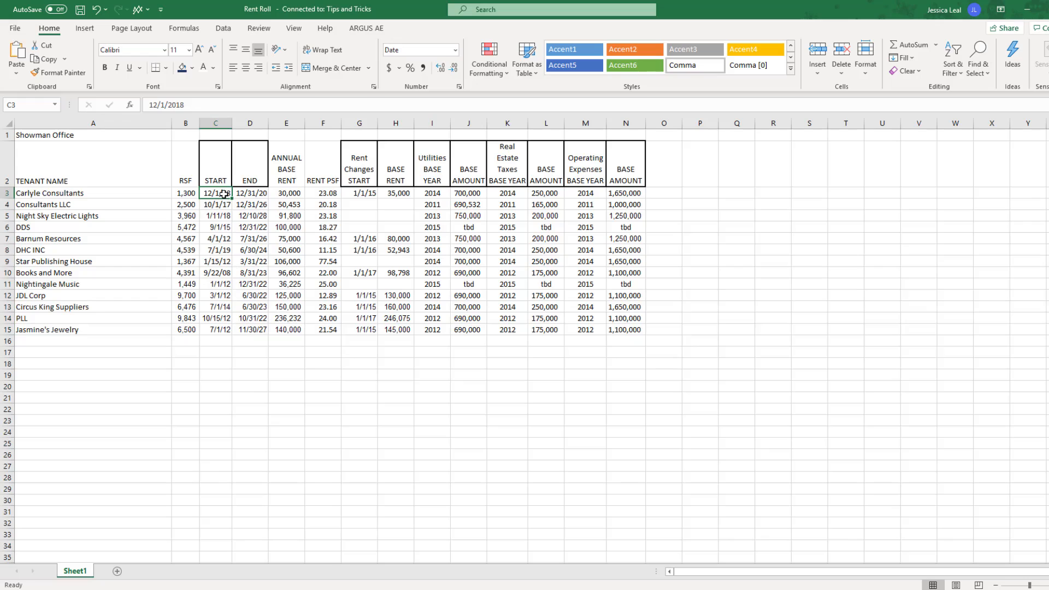
{"action": "key", "text": "ctrl+c"}
{"action": "left_click_drag", "start_coordinate": [224, 194], "coordinate": [224, 330]}
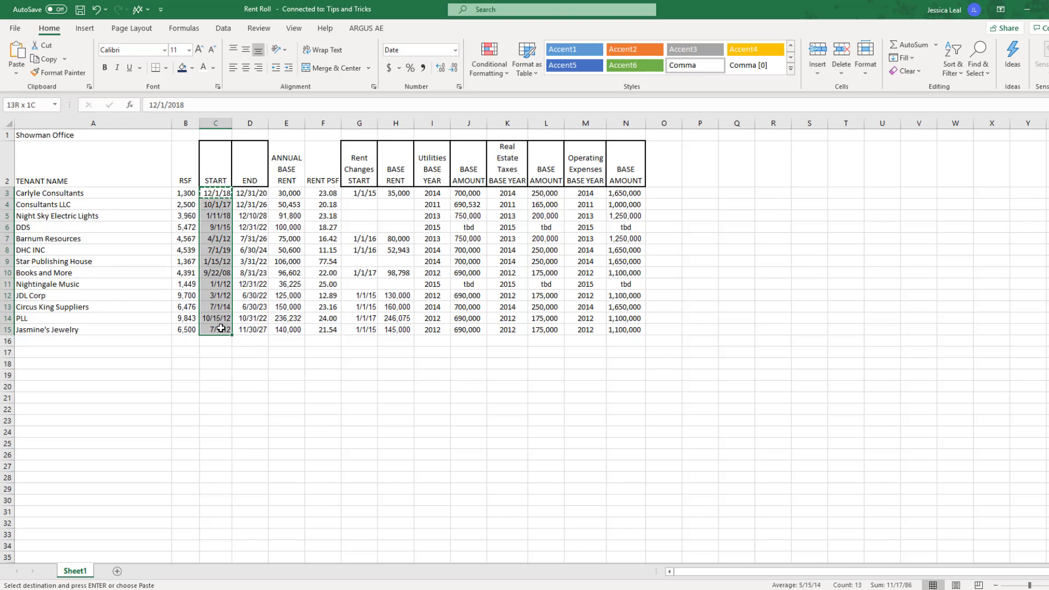
{"action": "key", "text": "ctrl+v"}
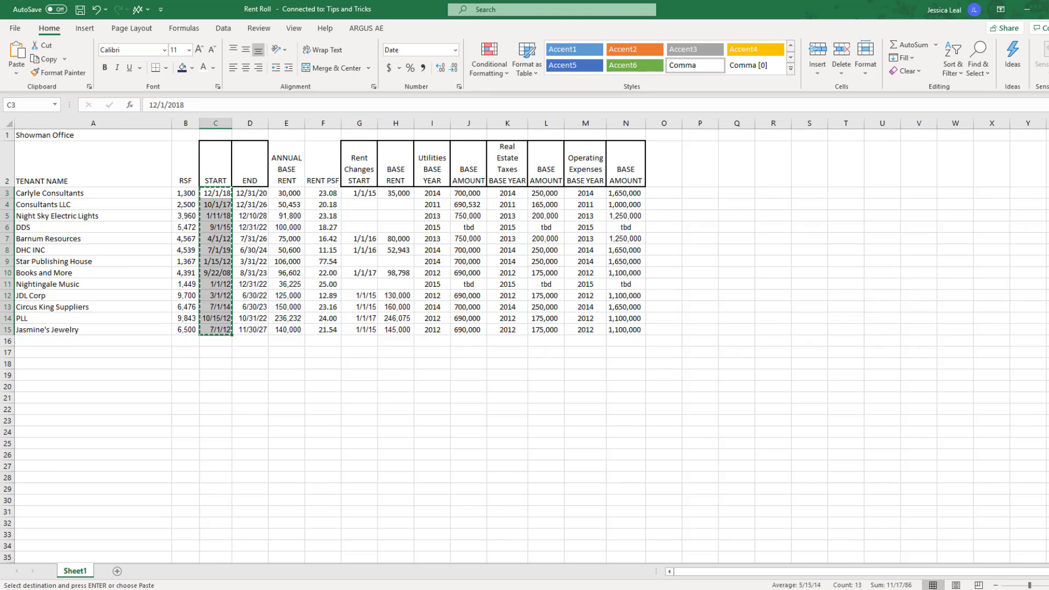
Switch to ARGUS Enterprise and paste the copied start dates into the Available Date and Start Date columns of the tenant records
{"action": "left_click", "coordinate": [546, 541]}
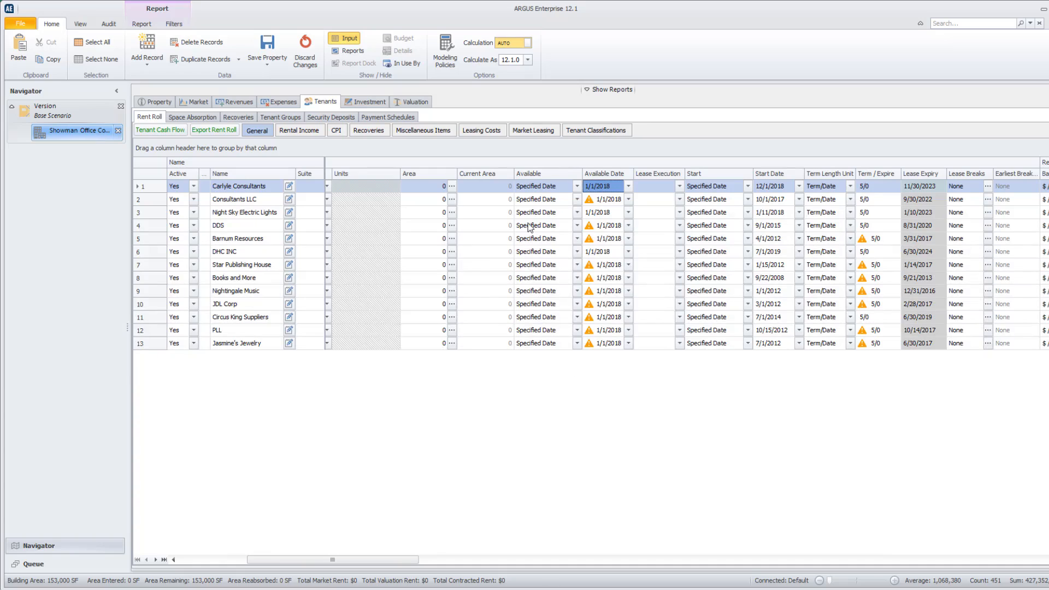
{"action": "right_click", "coordinate": [601, 187]}
{"action": "left_click", "coordinate": [628, 228]}
{"action": "right_click", "coordinate": [782, 189]}
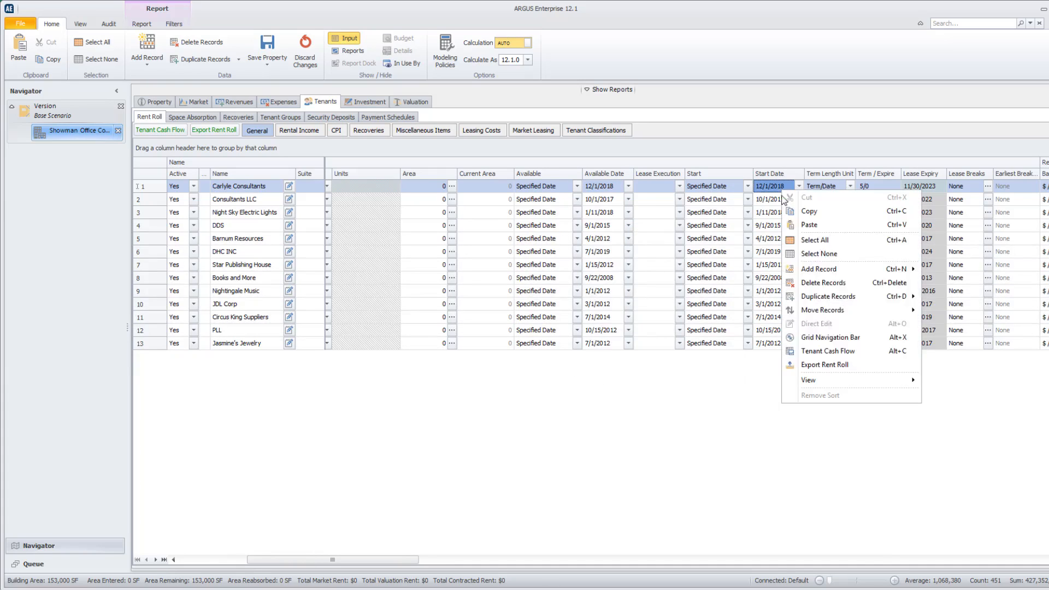
{"action": "left_click", "coordinate": [803, 226]}
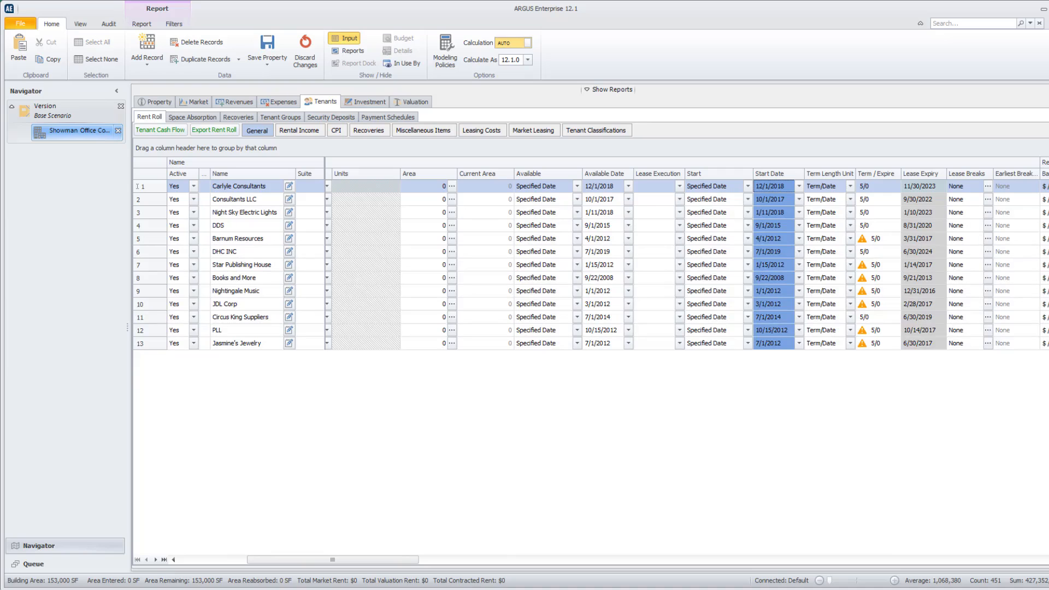
Copy the END dates in D3:D15 of the Rent Roll workbook and paste them into the Term / Expire column of the ARGUS tenant records
{"action": "mouse_move", "coordinate": [608, 588]}
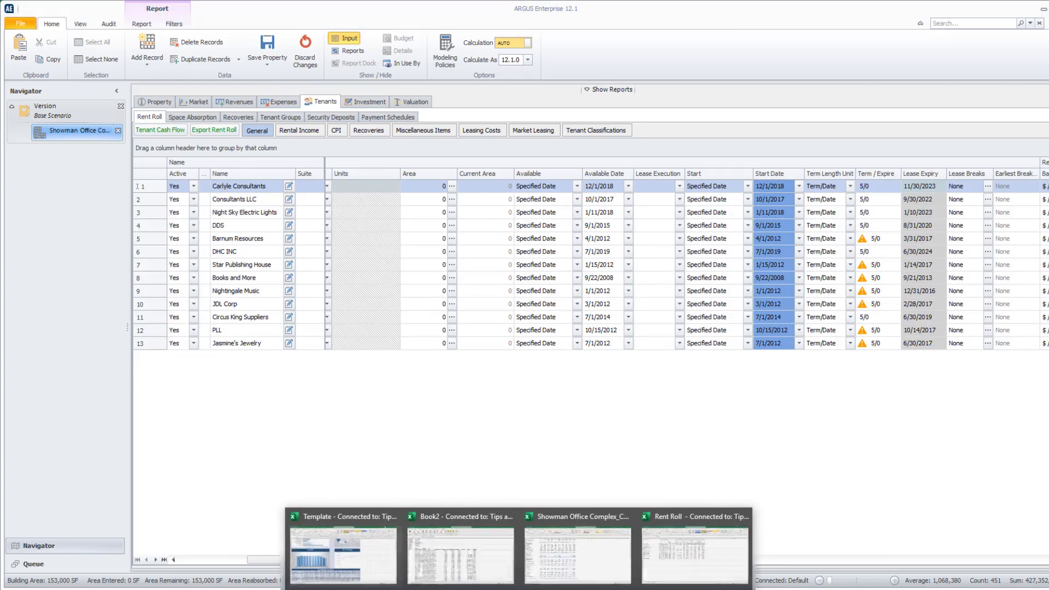
{"action": "left_click", "coordinate": [725, 541]}
{"action": "left_click_drag", "start_coordinate": [251, 194], "coordinate": [254, 326]}
{"action": "key", "text": "ctrl+c"}
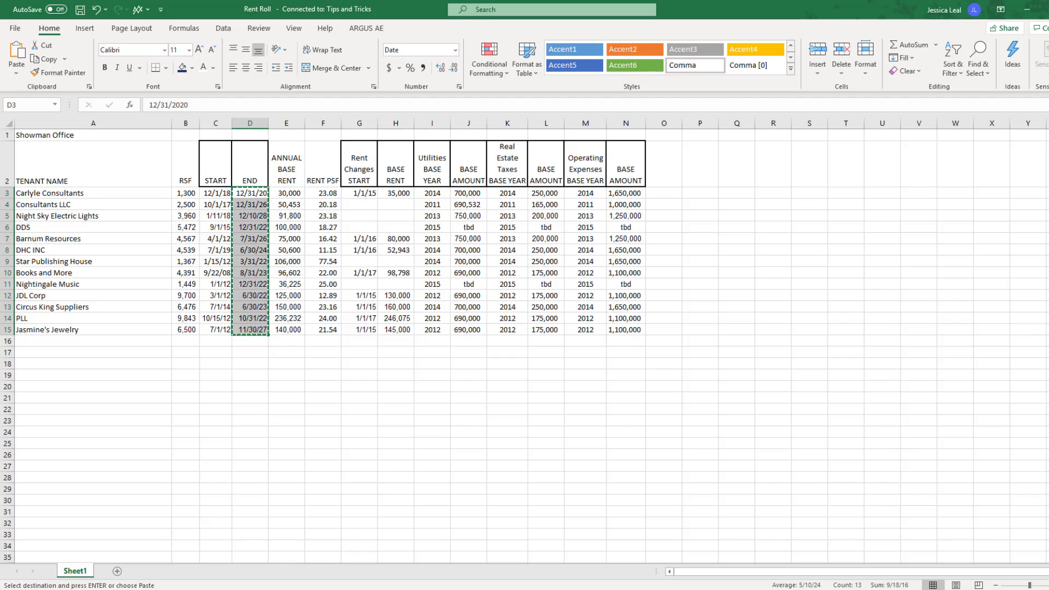
{"action": "key", "text": "alt+Tab"}
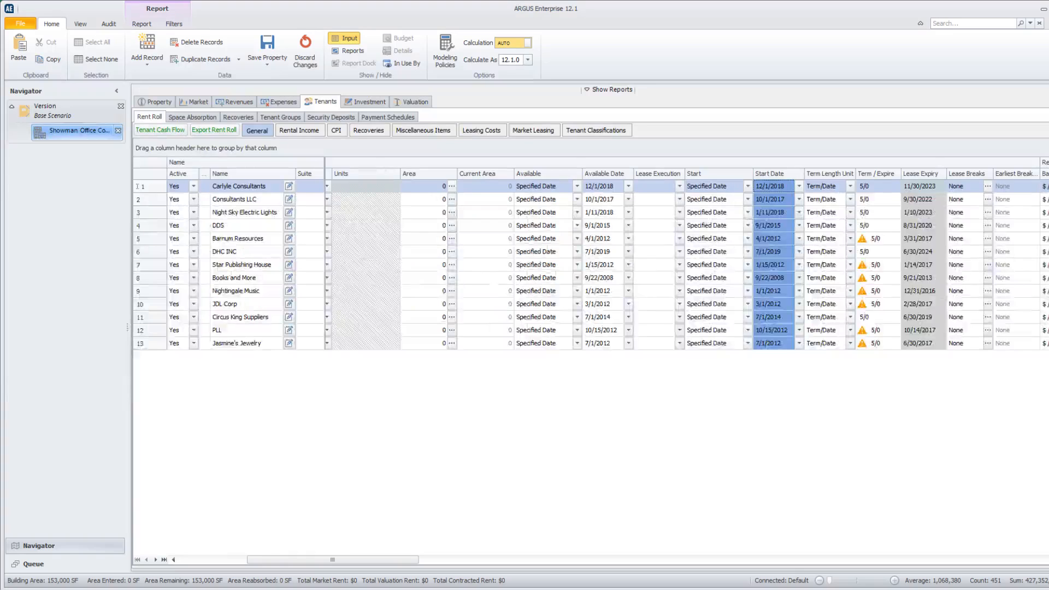
{"action": "right_click", "coordinate": [861, 189]}
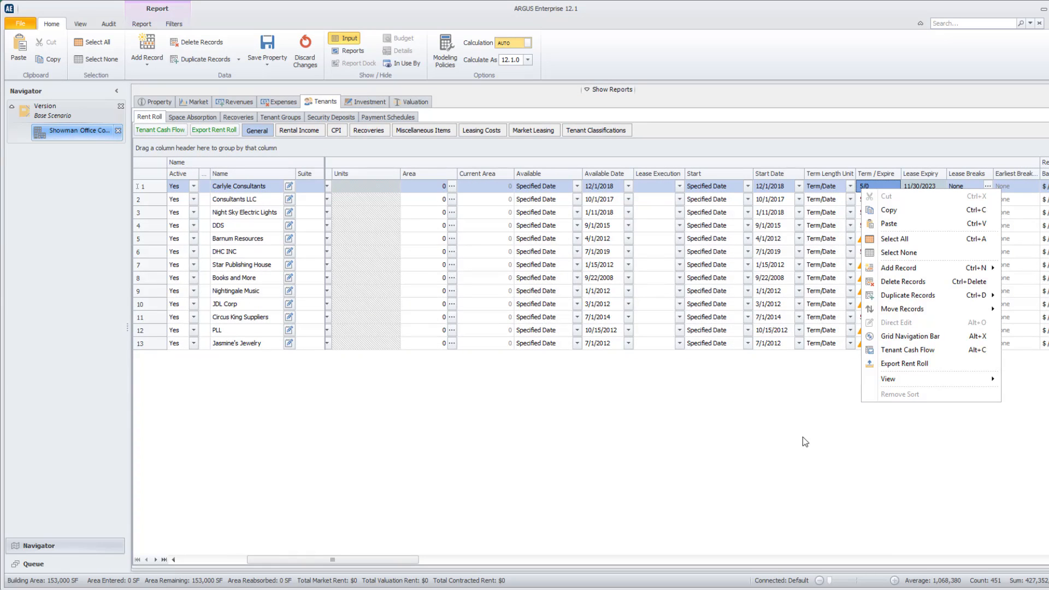
{"action": "left_click", "coordinate": [907, 223]}
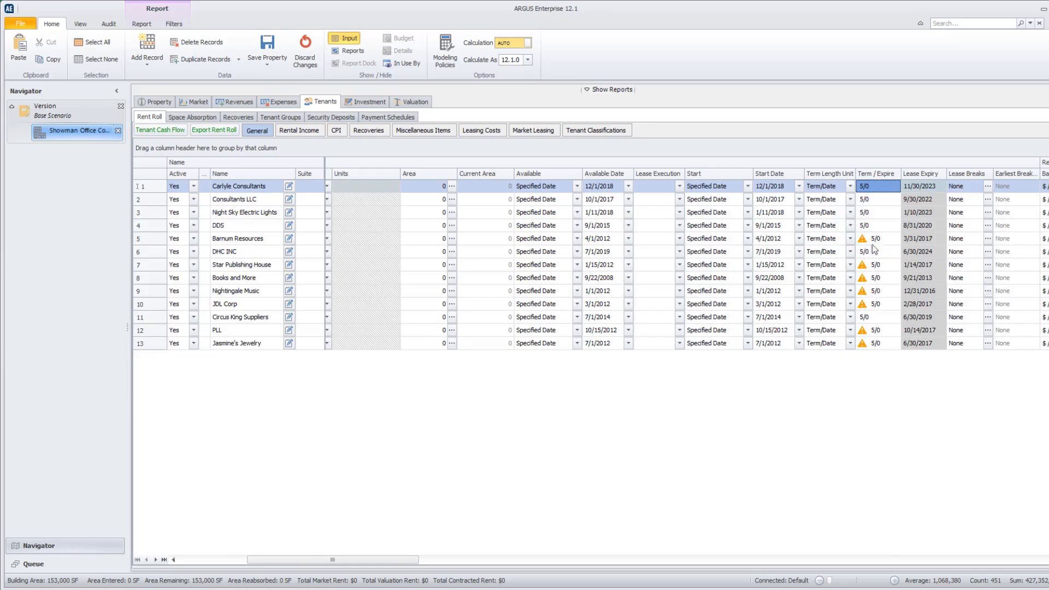